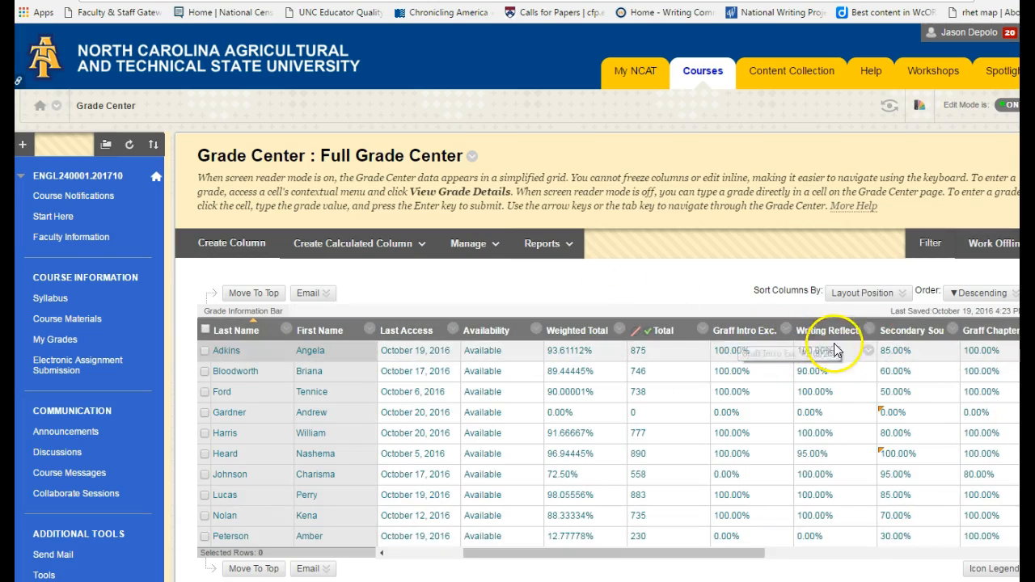
Start a new grade column in the Full Grade Center, using Assignment 10 as both its column name and Grade Center name.
drag(739, 558, 820, 540)
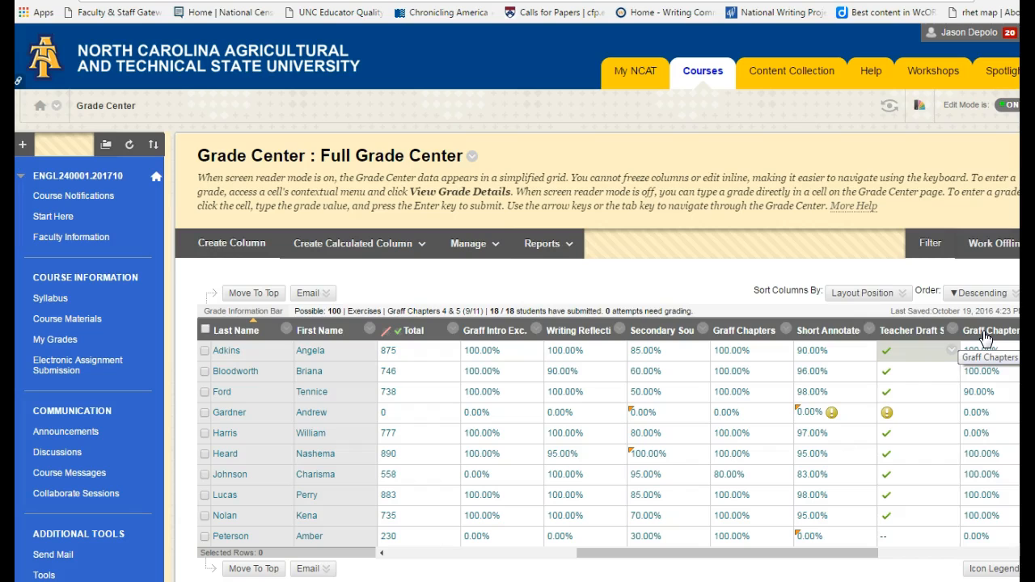
drag(809, 552, 983, 528)
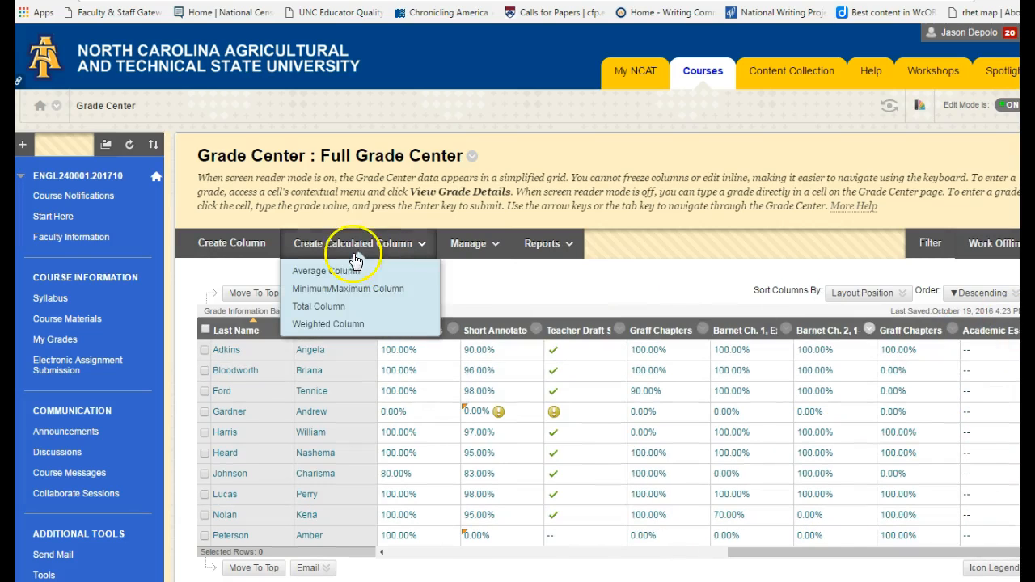
click(232, 246)
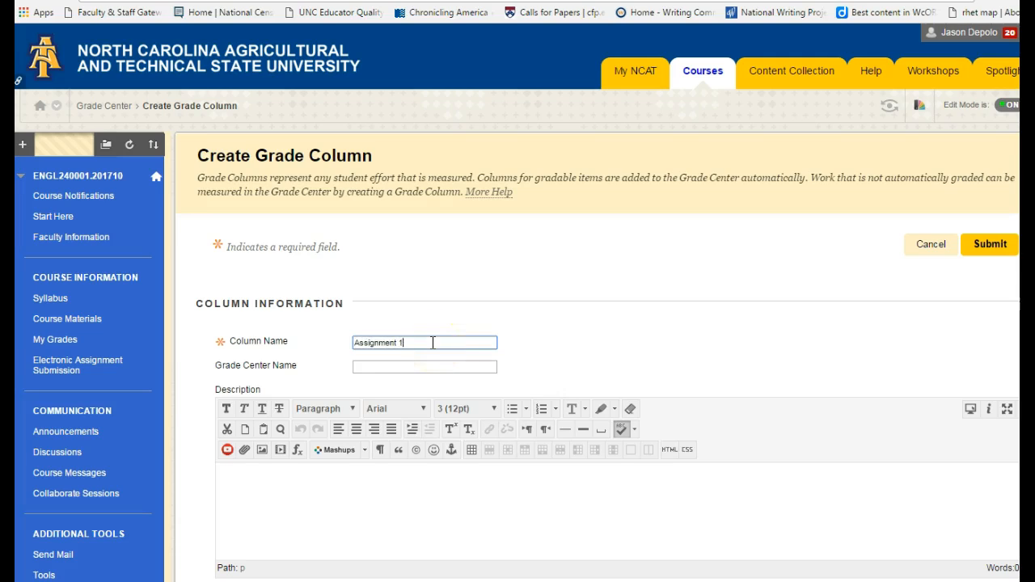
scroll(424, 346, down, 5)
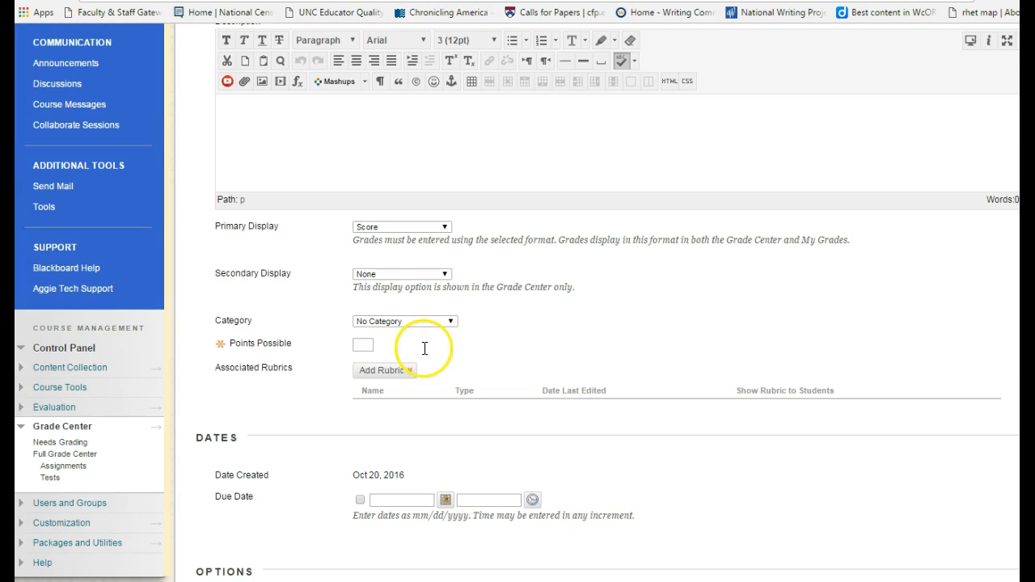
scroll(246, 251, up, 2)
drag(409, 121, 312, 135)
key(ctrl+c)
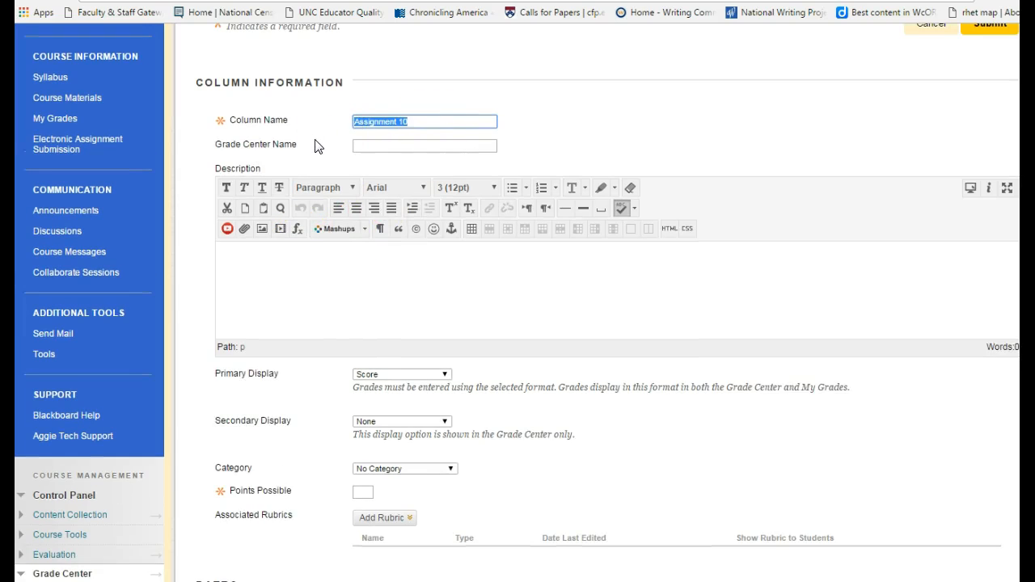
click(391, 144)
key(ctrl+v)
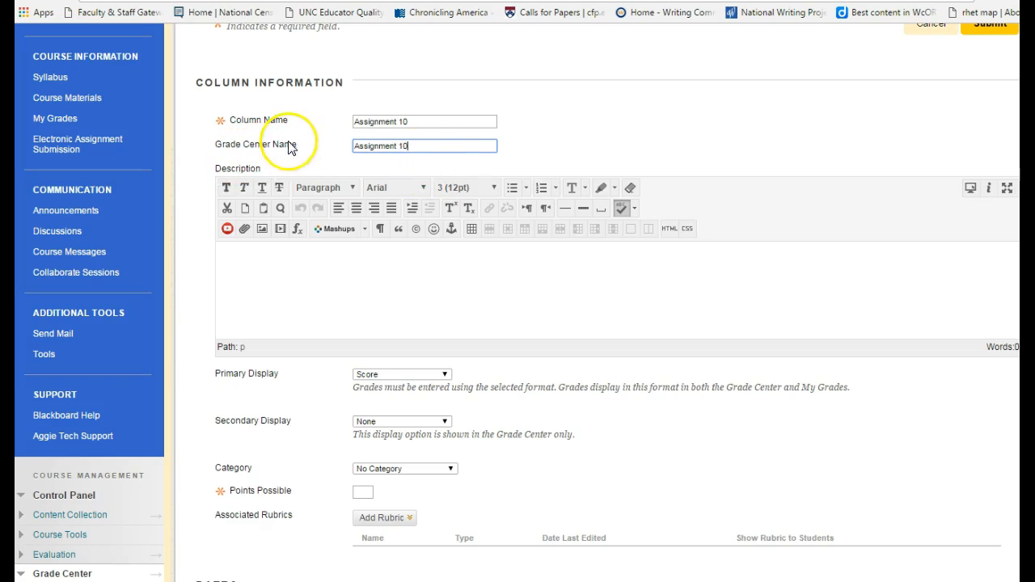
Set the new column's primary display to Percentage and its category to Exercises.
scroll(467, 437, down, 3)
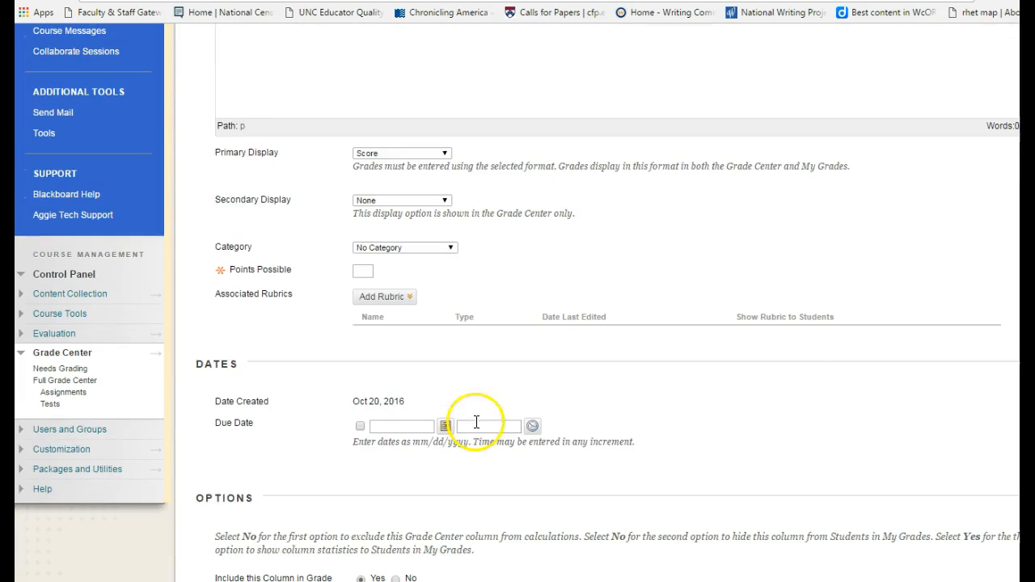
click(388, 152)
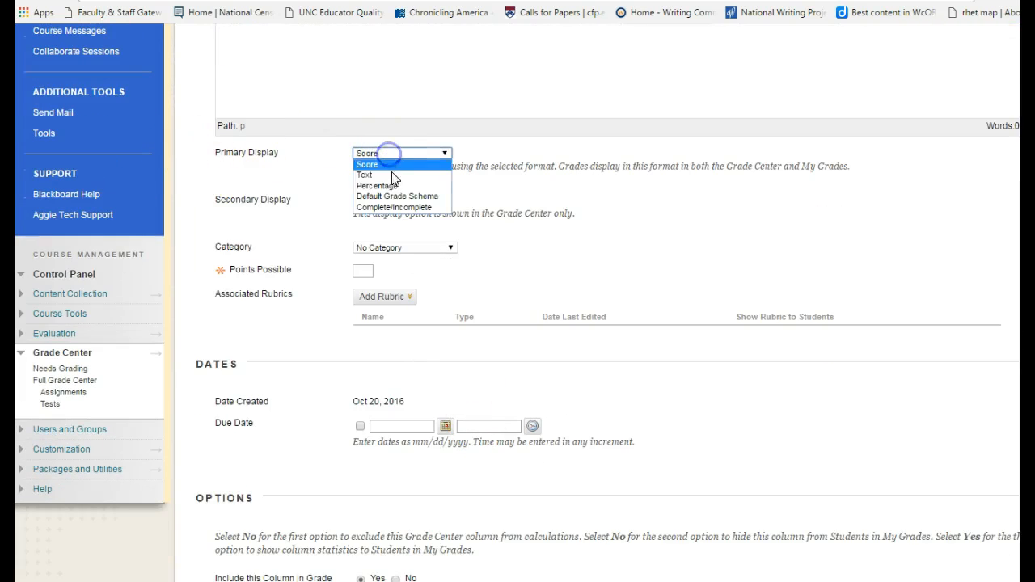
click(393, 183)
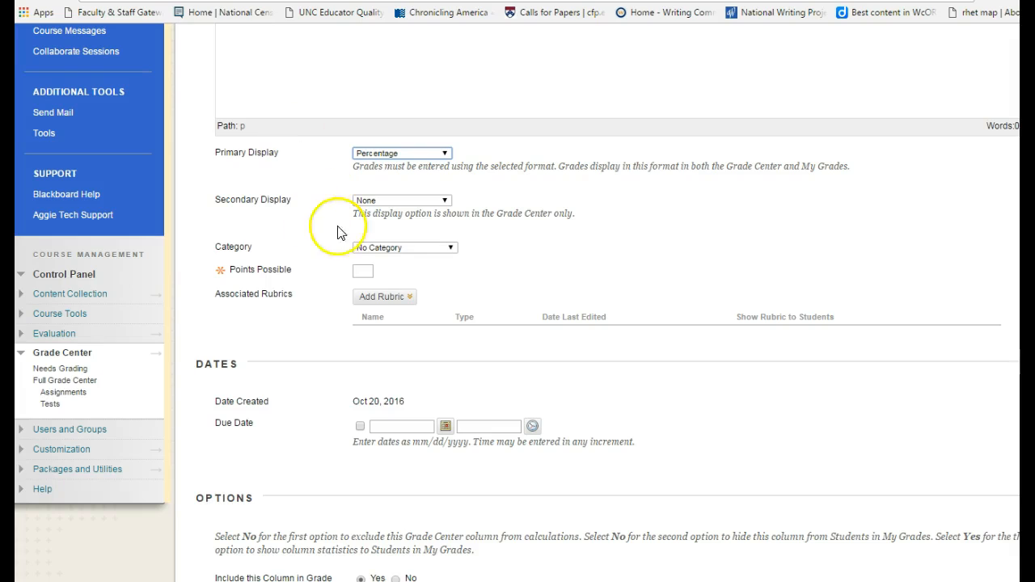
click(429, 251)
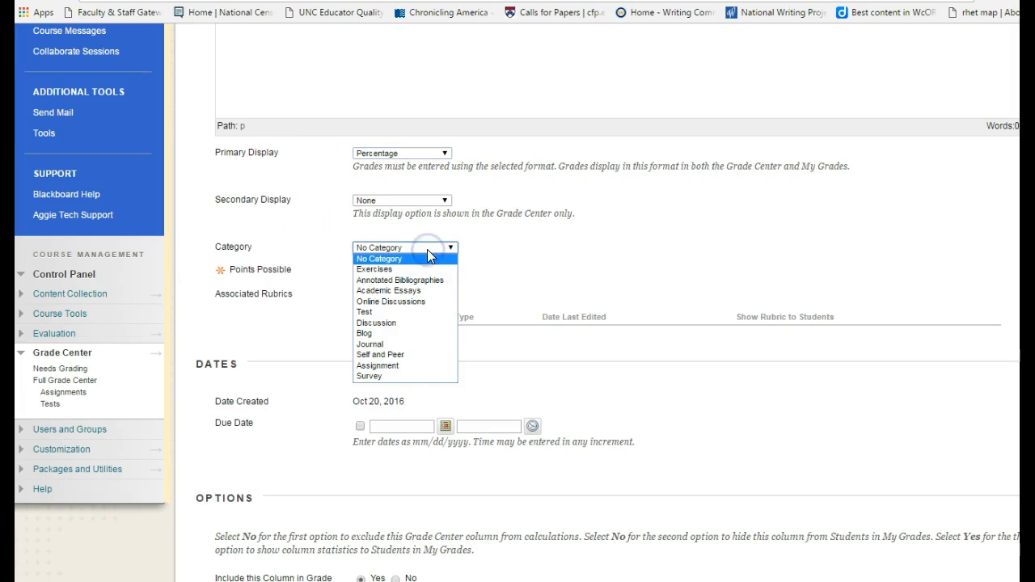
click(386, 275)
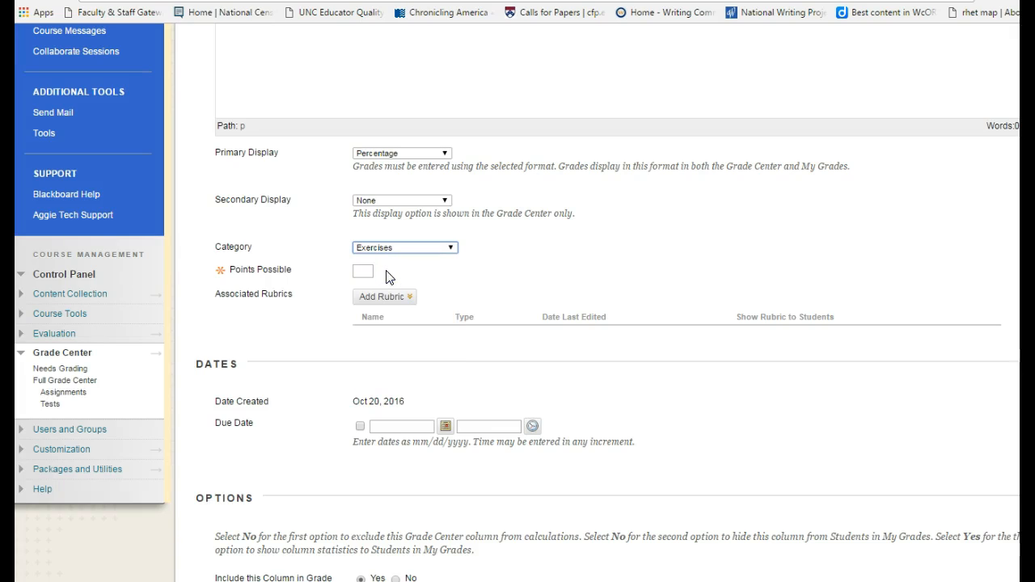
Give the column 100 points possible and a due date of 10/21/2016, and submit it.
click(363, 271)
click(363, 271)
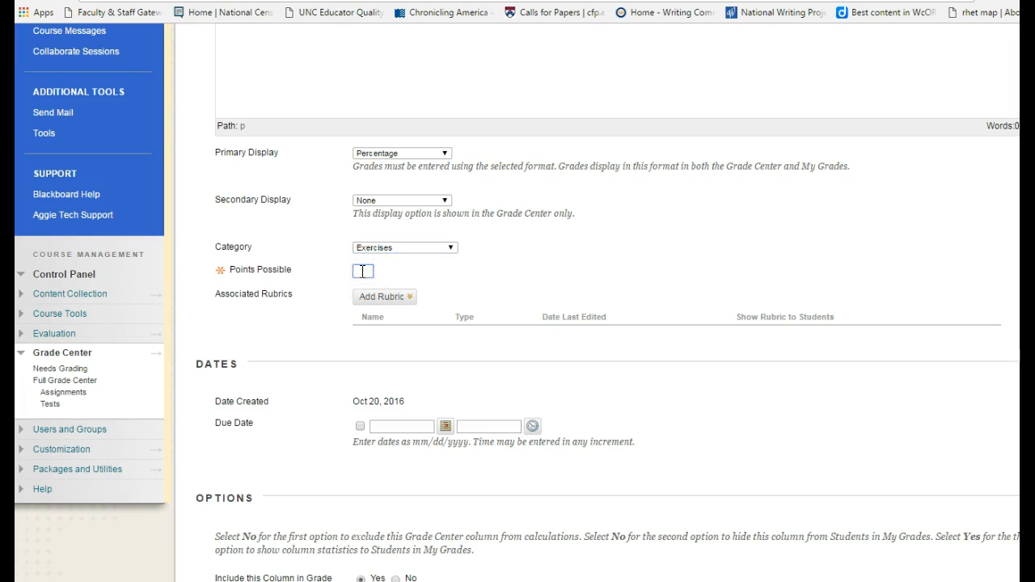
click(586, 299)
scroll(570, 343, down, 2)
click(361, 253)
click(446, 252)
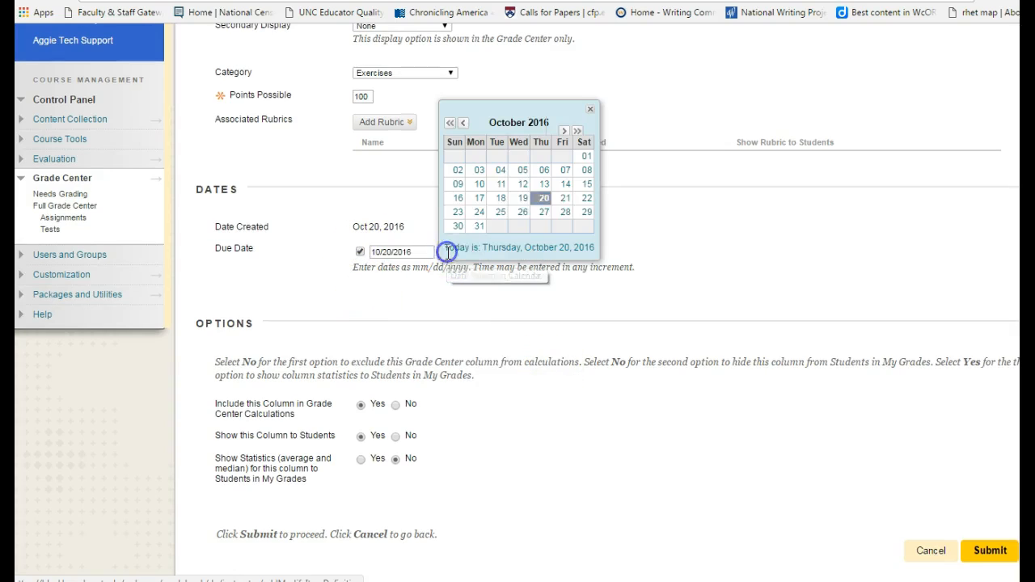
click(565, 198)
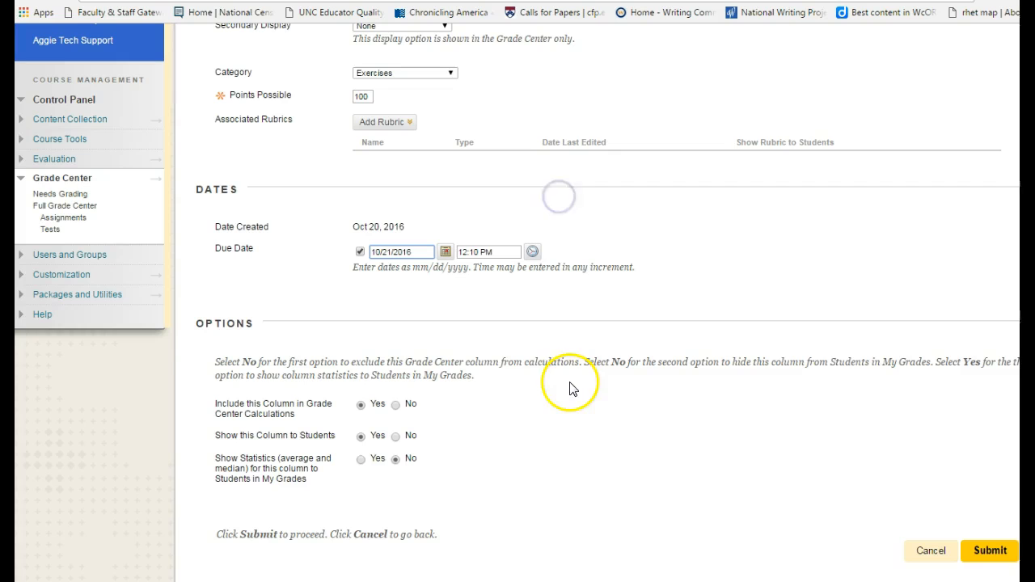
click(975, 556)
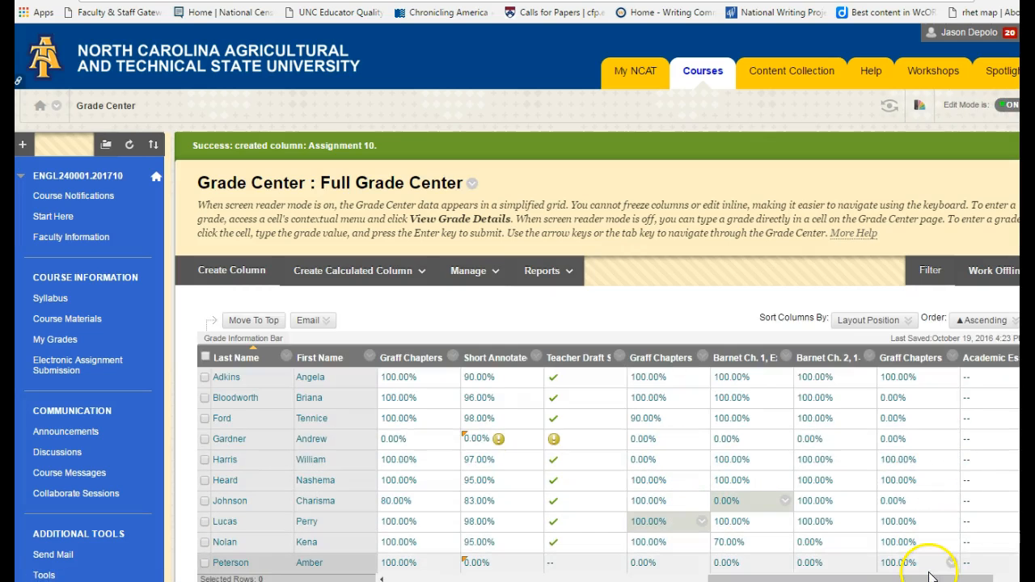
Enter a grade of 80 for the first listed student in the Assignment 10 column.
drag(932, 580, 981, 581)
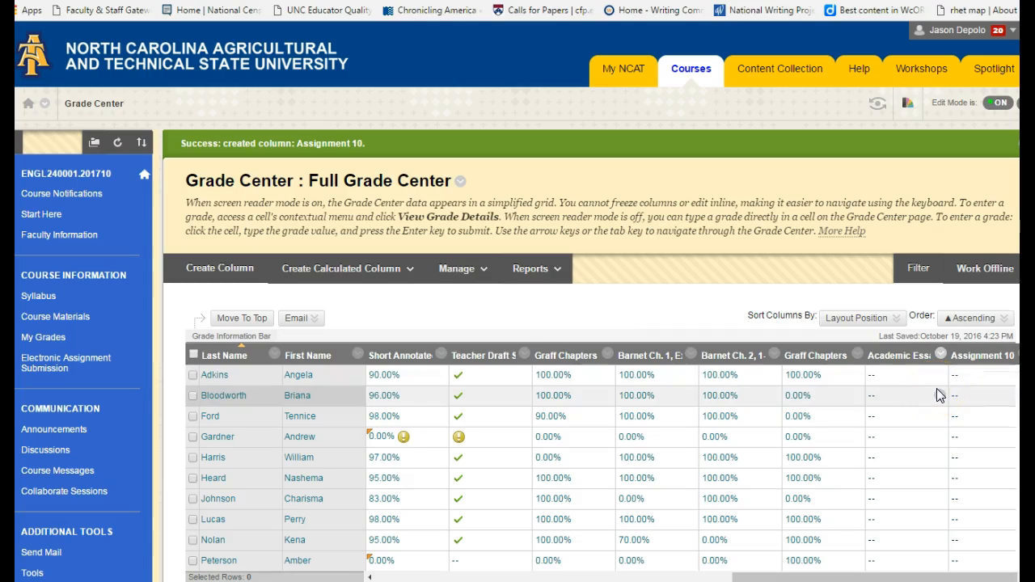
click(982, 376)
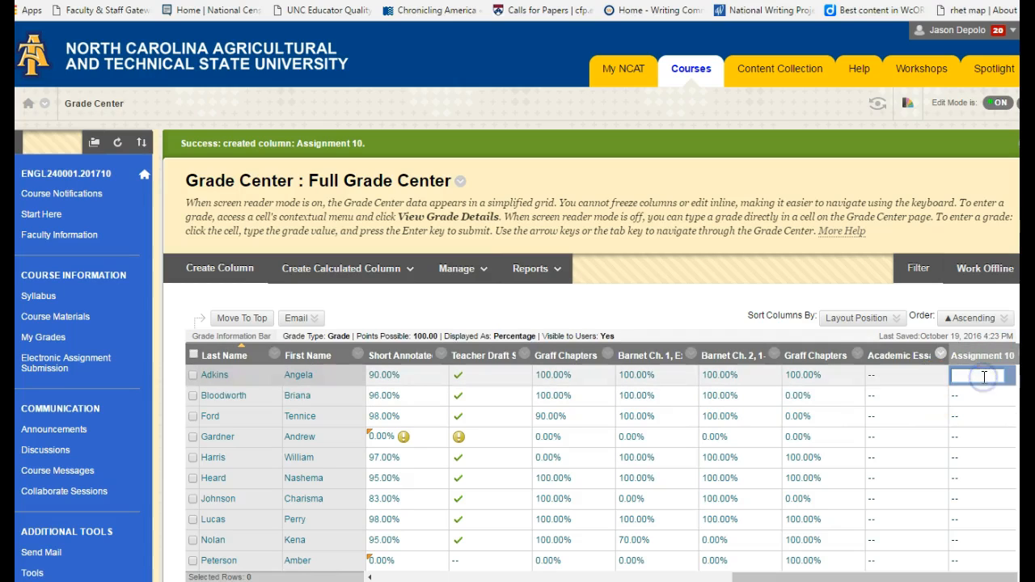
text(80)
key(Return)
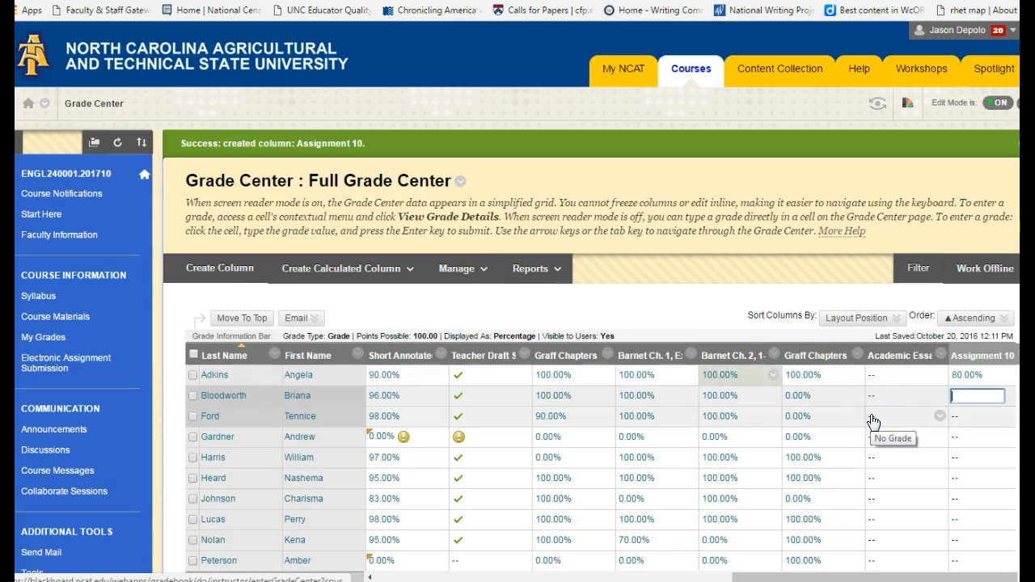
Create a new Grade Center category named In-Class Assignments.
click(445, 271)
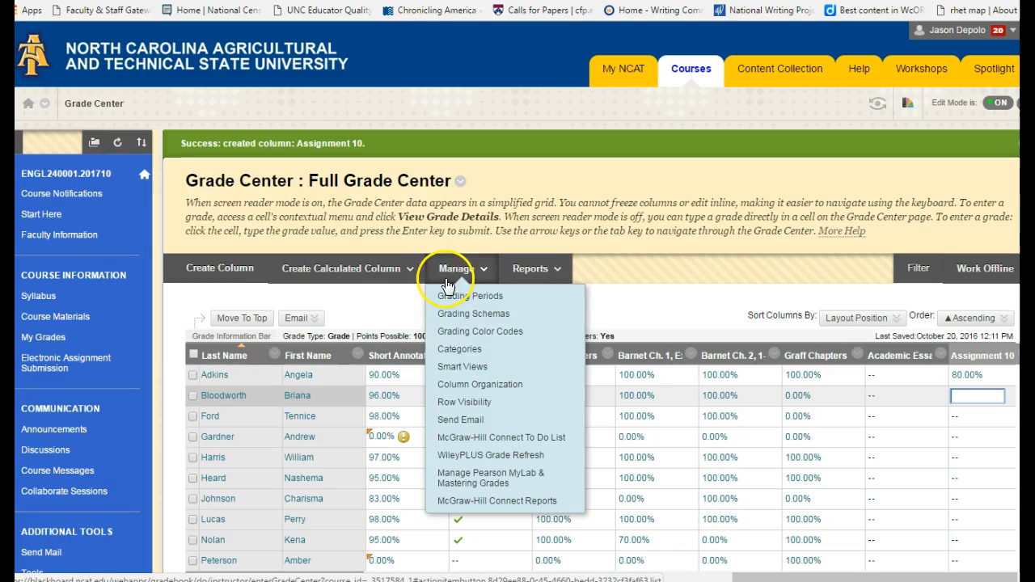
click(456, 355)
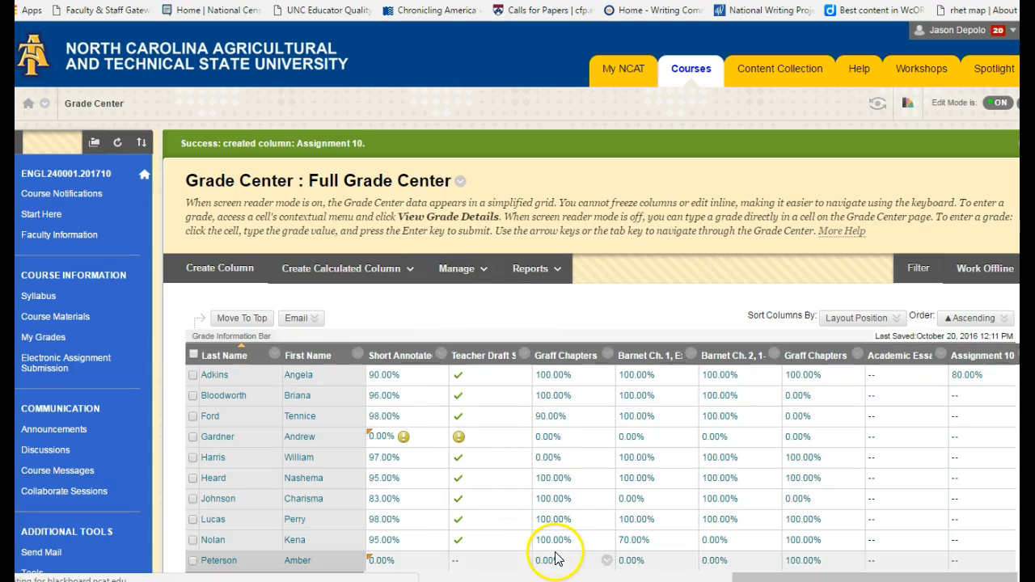
scroll(572, 489, down, 3)
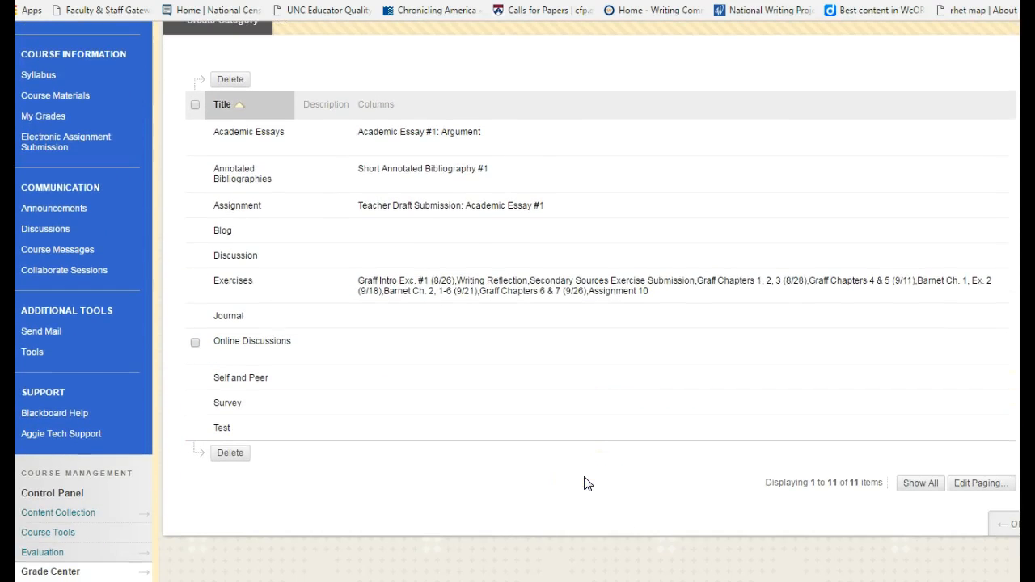
scroll(531, 465, up, 3)
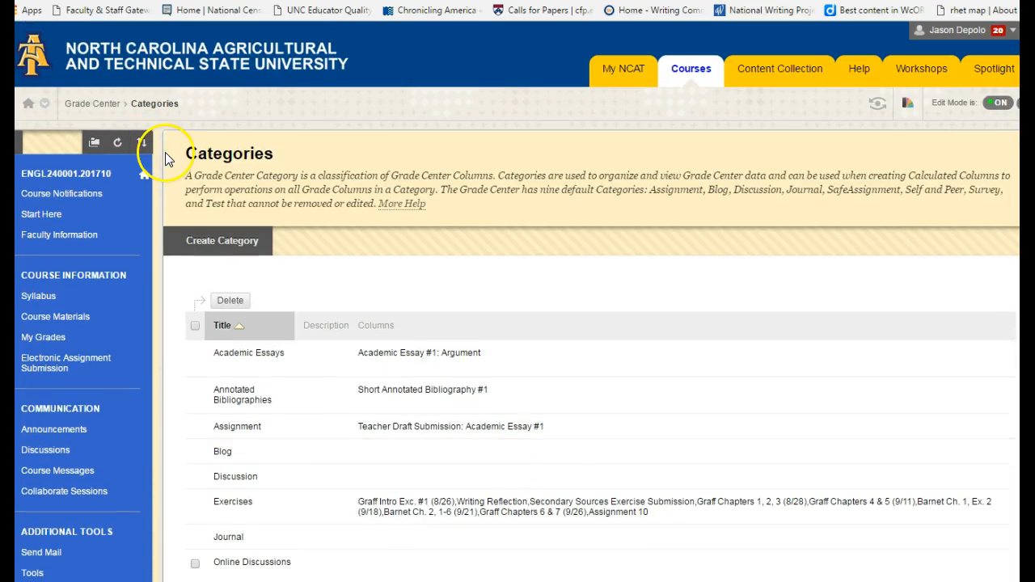
scroll(246, 184, down, 2)
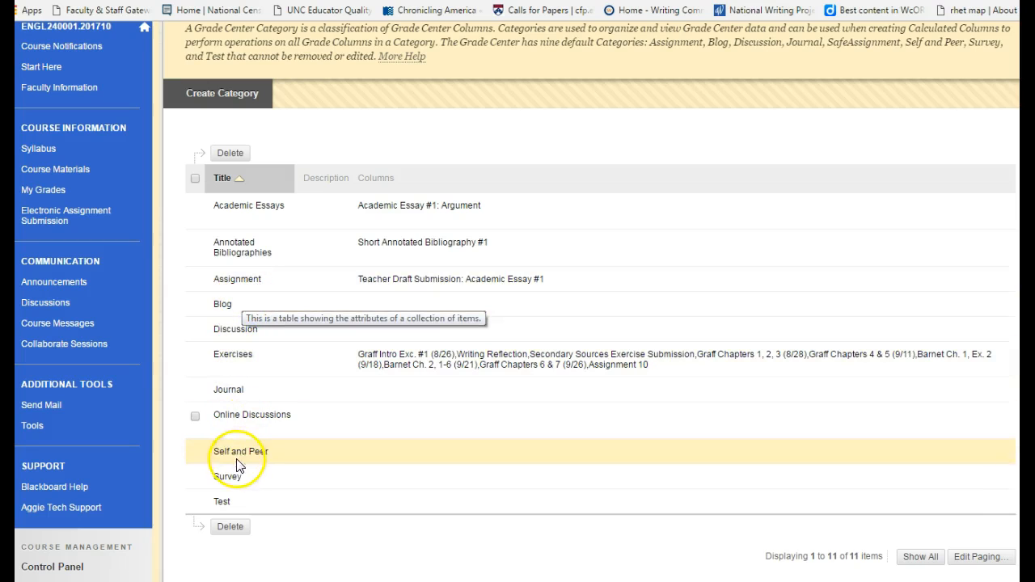
click(388, 455)
click(263, 99)
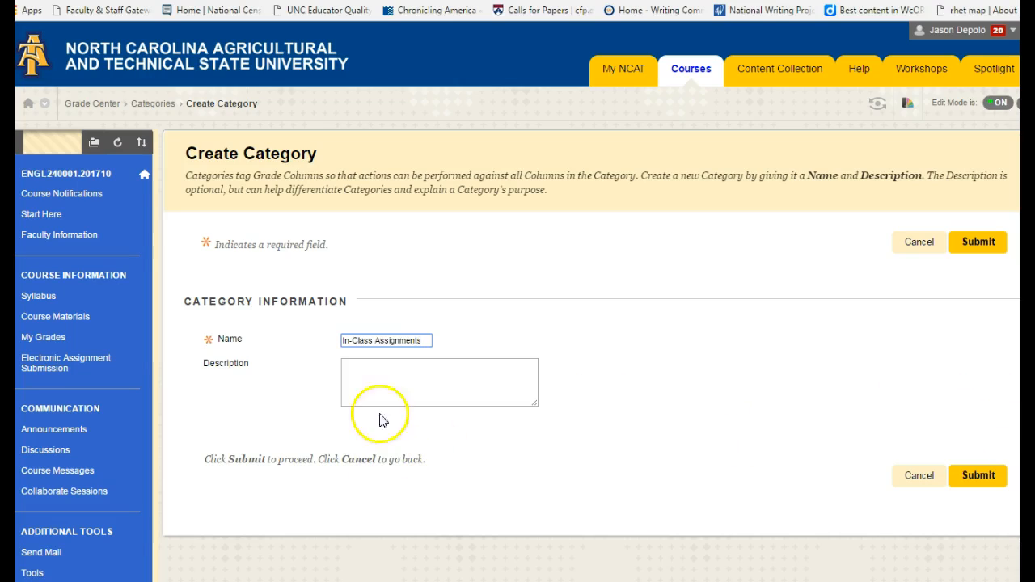
click(981, 476)
Check the category list and the columns assigned to each category, and return to the Full Grade Center.
scroll(479, 410, down, 4)
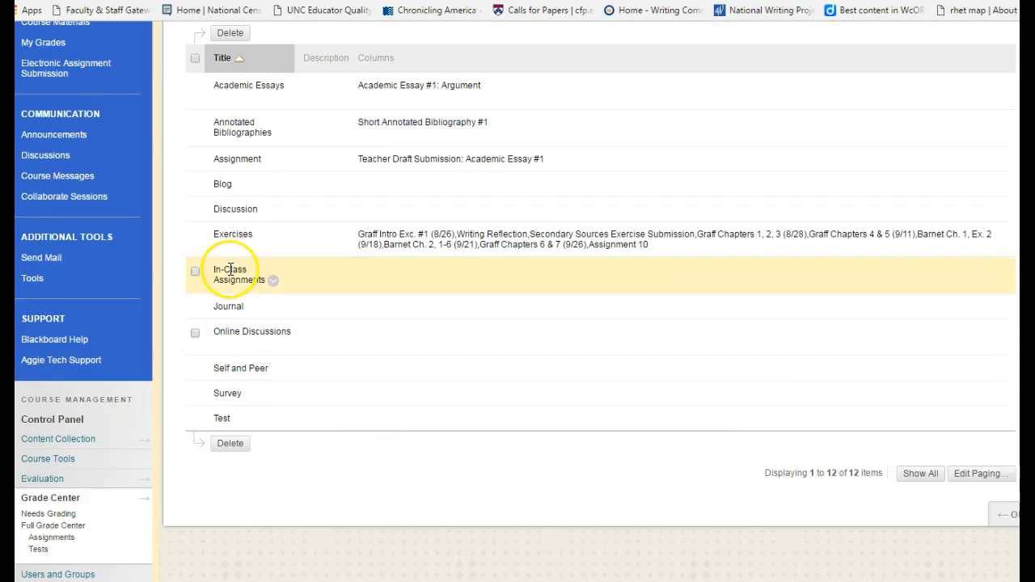
scroll(231, 269, up, 1)
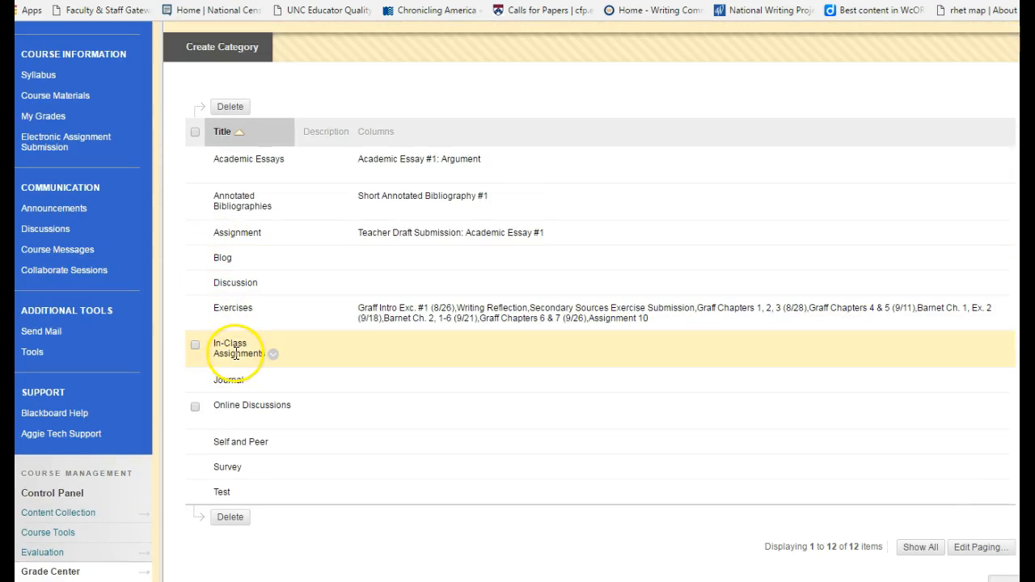
scroll(907, 471, down, 2)
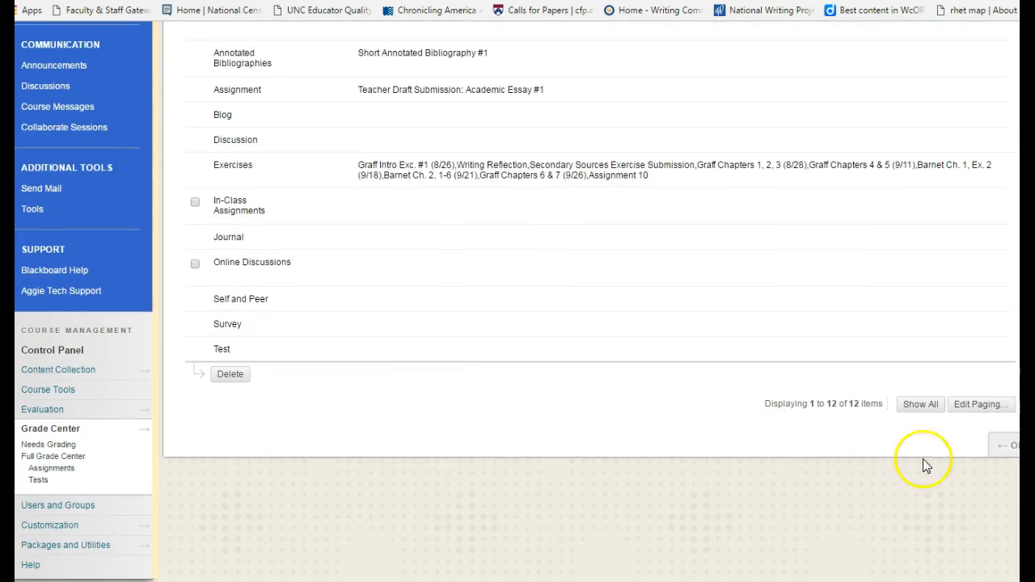
scroll(388, 221, up, 2)
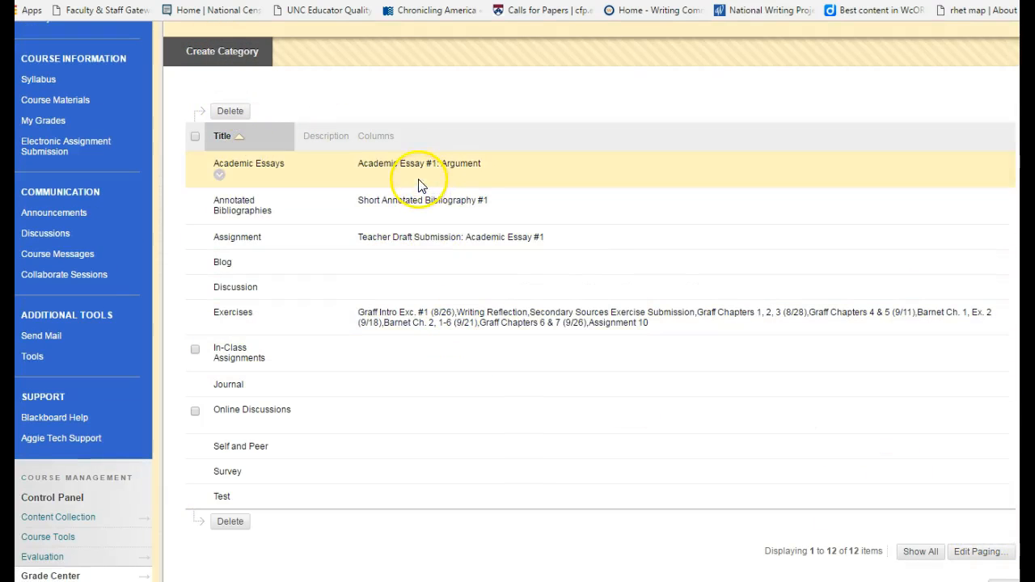
scroll(445, 324, down, 1)
click(1001, 520)
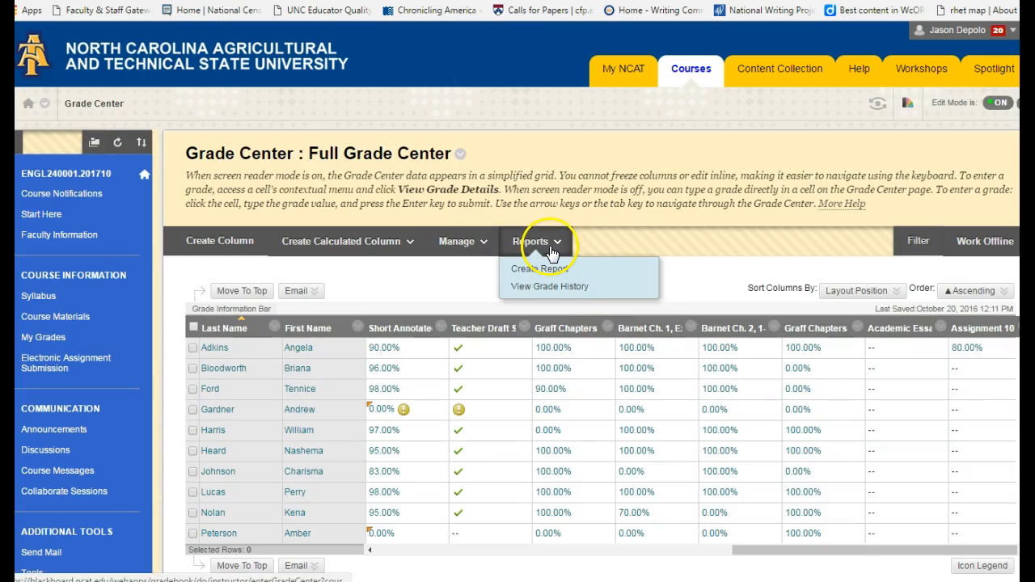
Open the Total column's information for editing, review its included columns and display options, and submit it.
mouse_move(430, 247)
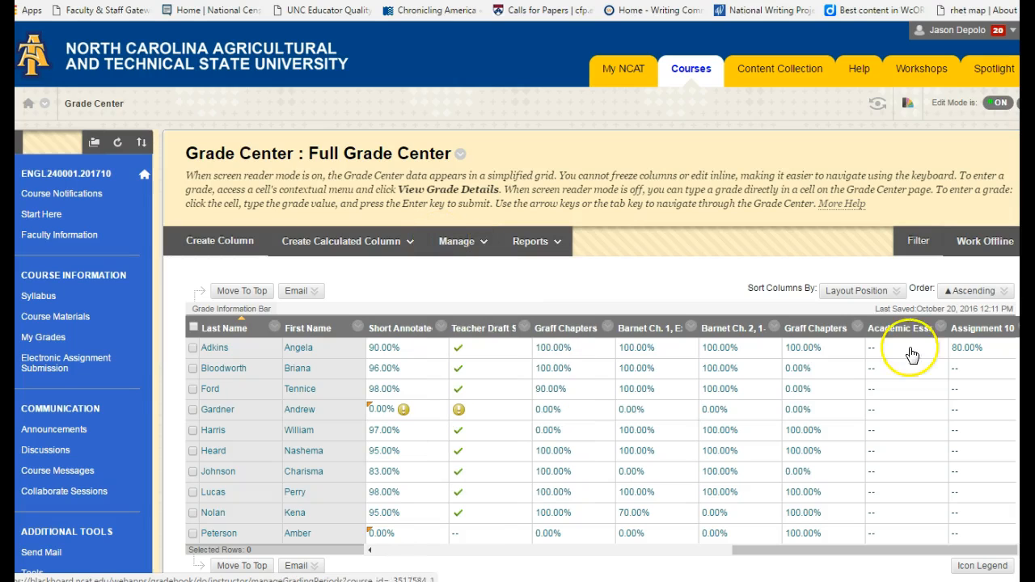
drag(733, 553, 420, 571)
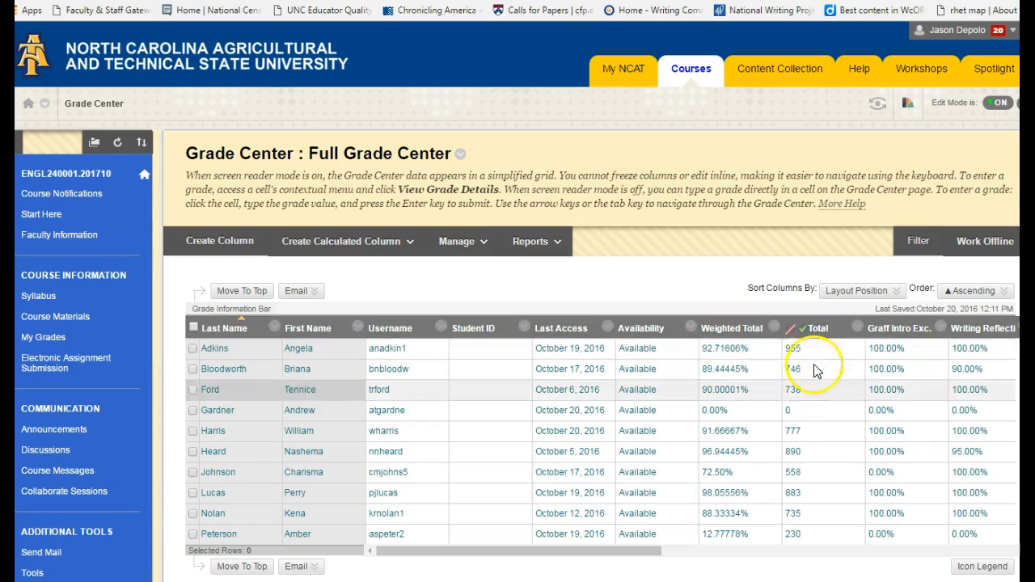
click(857, 327)
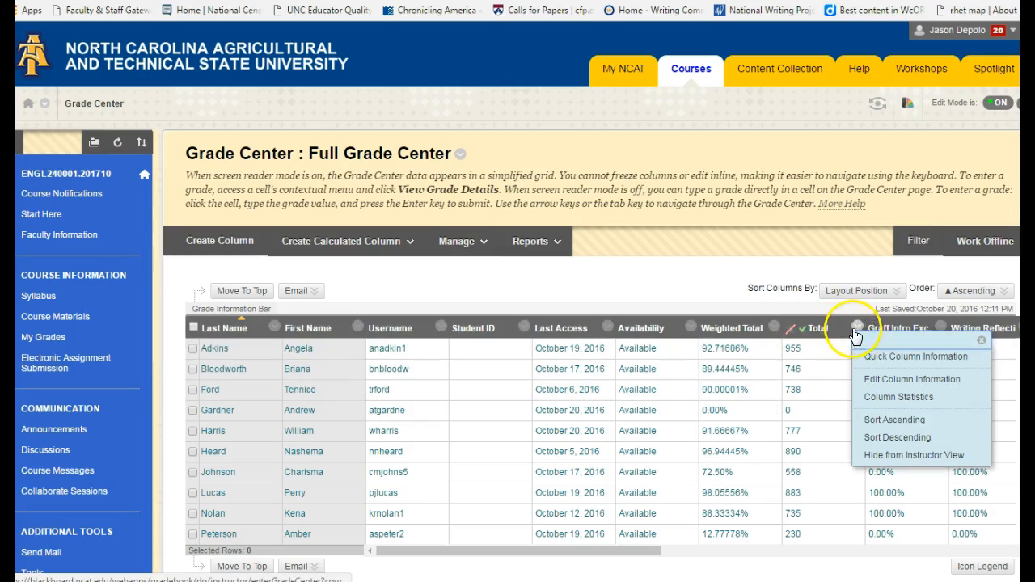
click(880, 379)
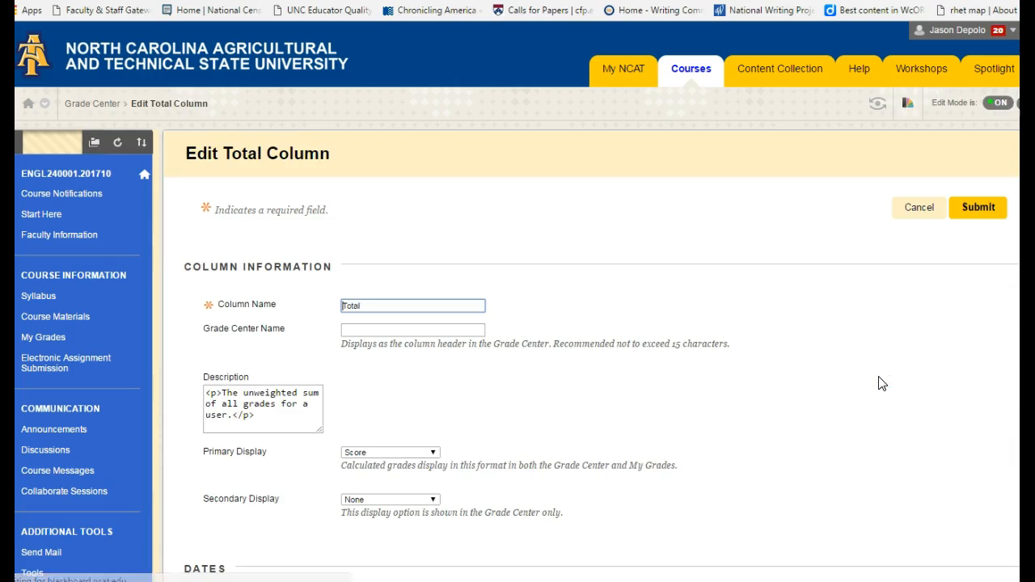
scroll(789, 439, down, 4)
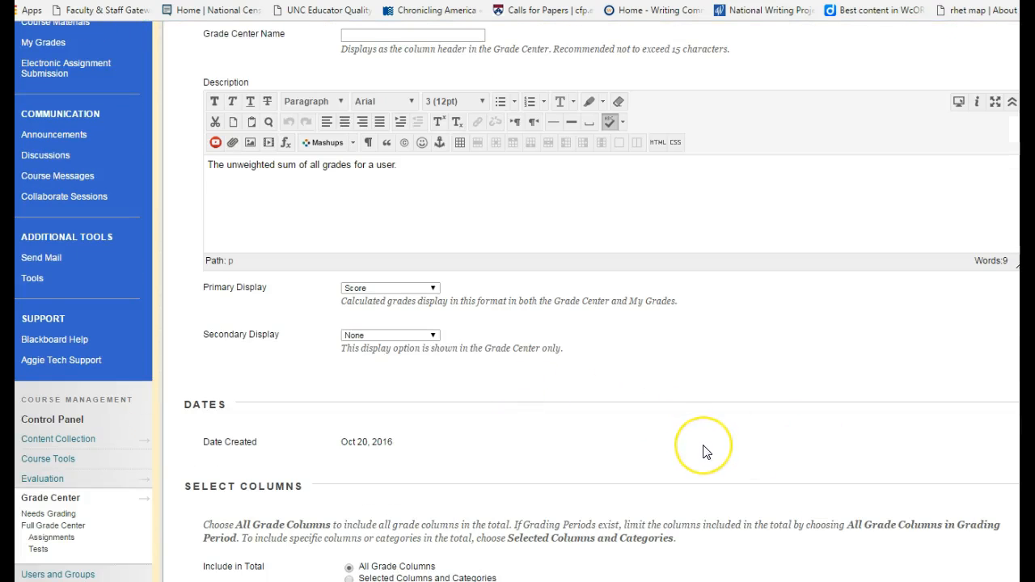
scroll(706, 452, up, 2)
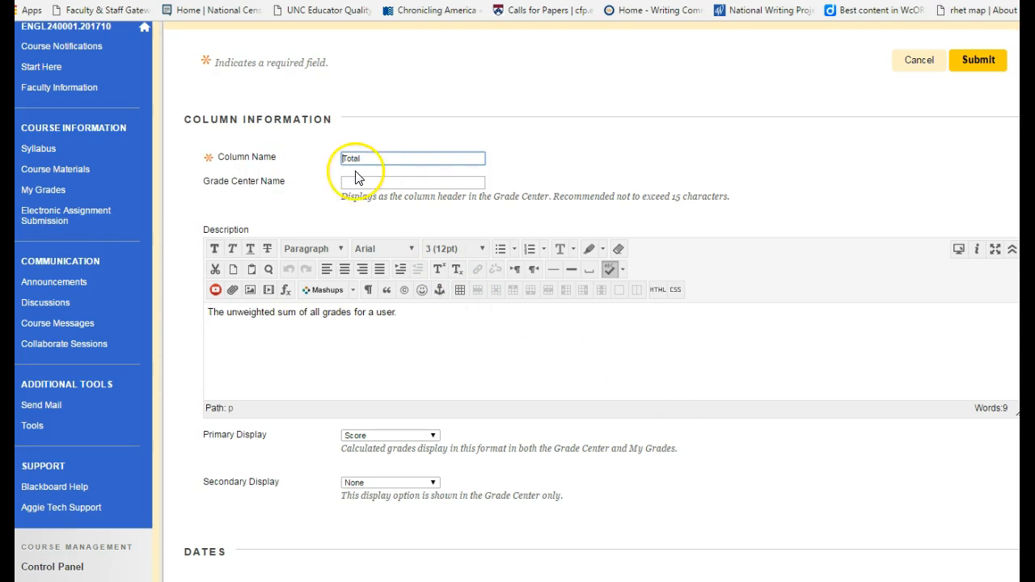
scroll(363, 177, down, 2)
scroll(367, 170, down, 2)
scroll(432, 208, down, 3)
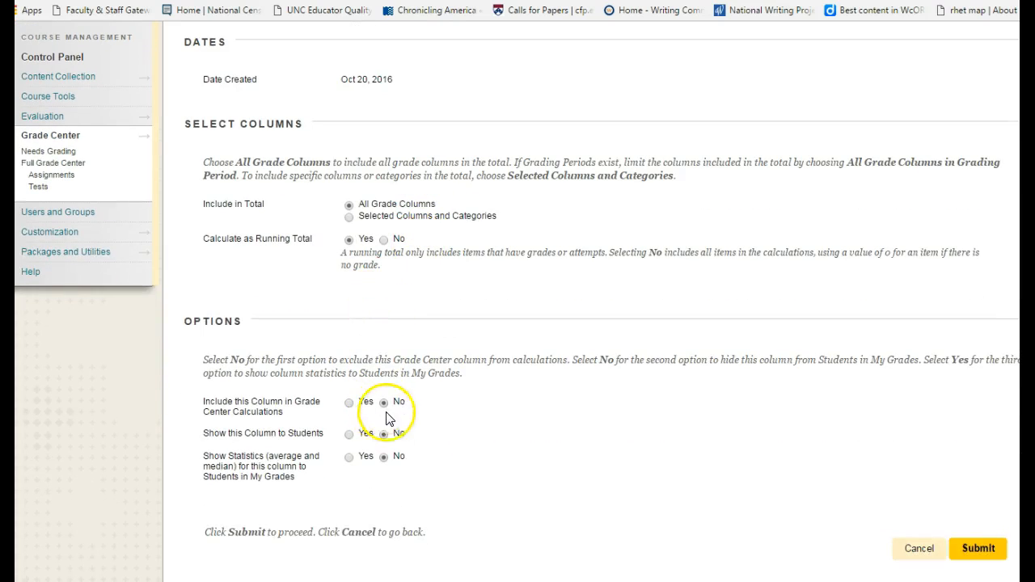
click(979, 548)
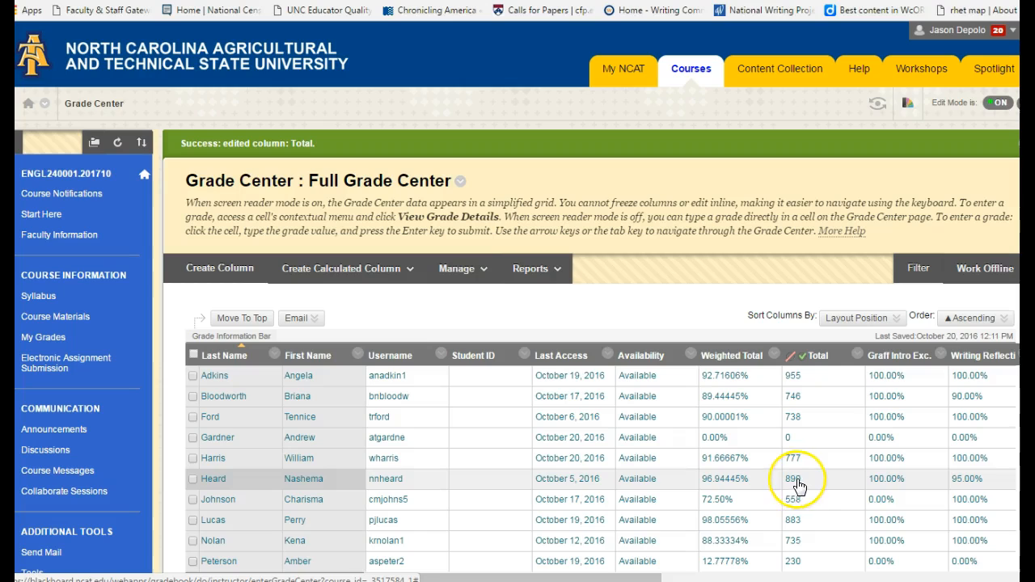
Open the Weighted Total column for editing and review the available categories and the weights of the selected ones.
click(774, 358)
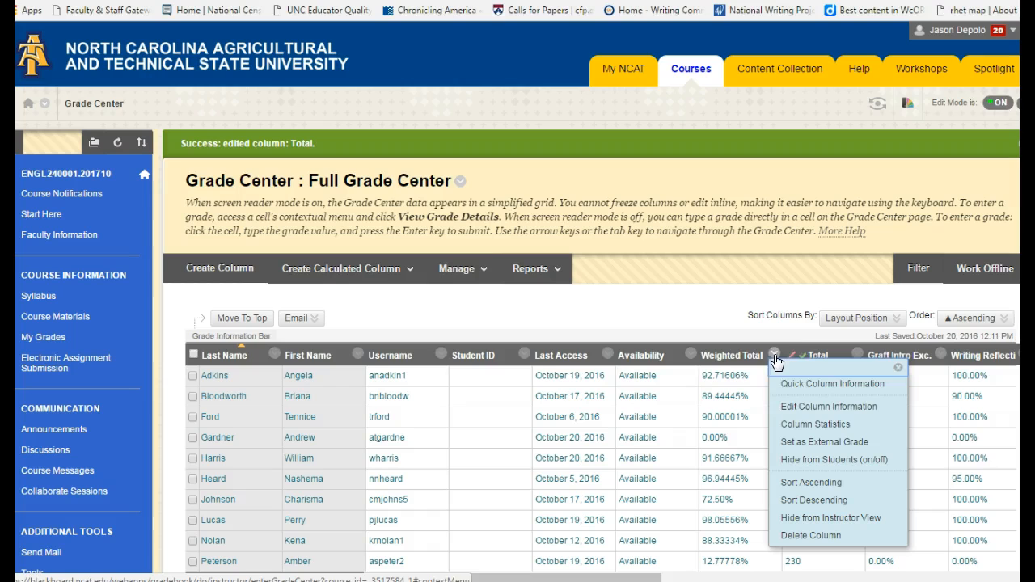
click(793, 409)
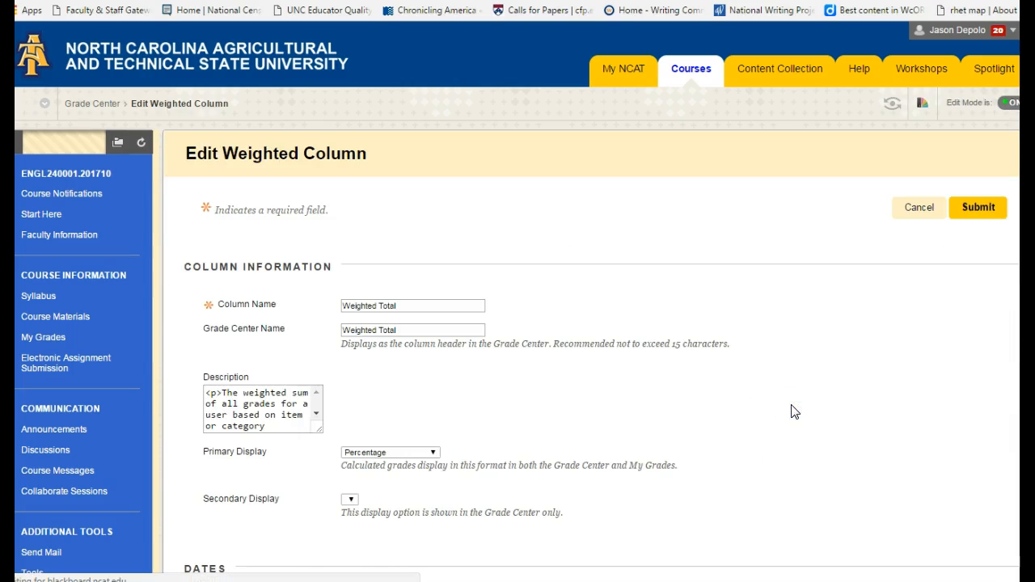
scroll(793, 411, down, 2)
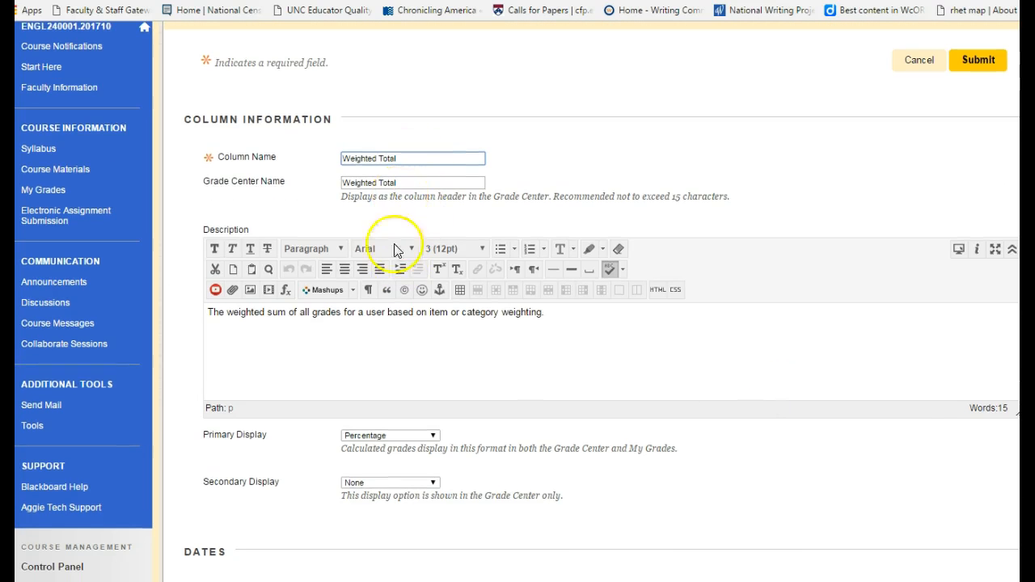
scroll(396, 251, down, 3)
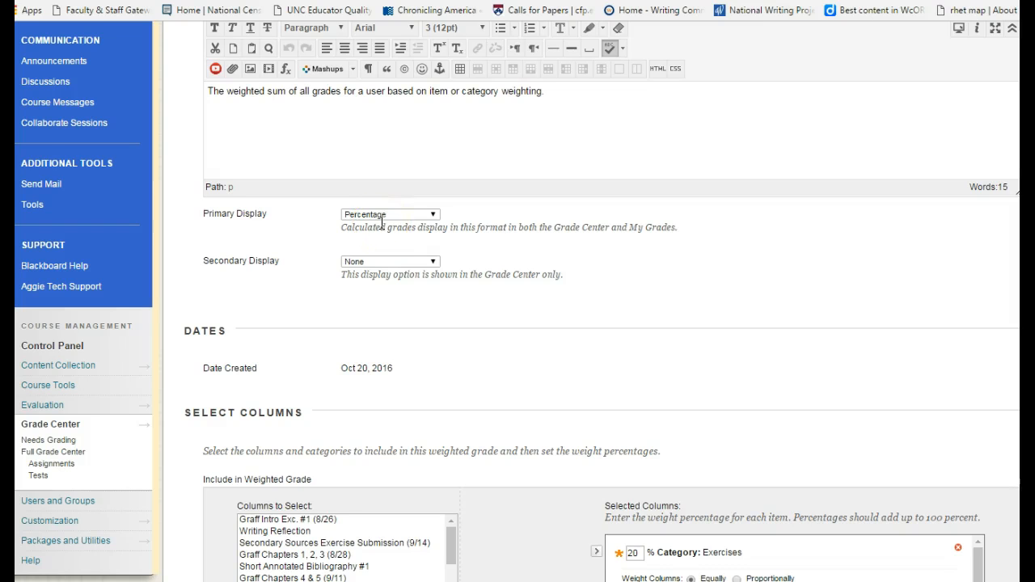
scroll(536, 356, down, 4)
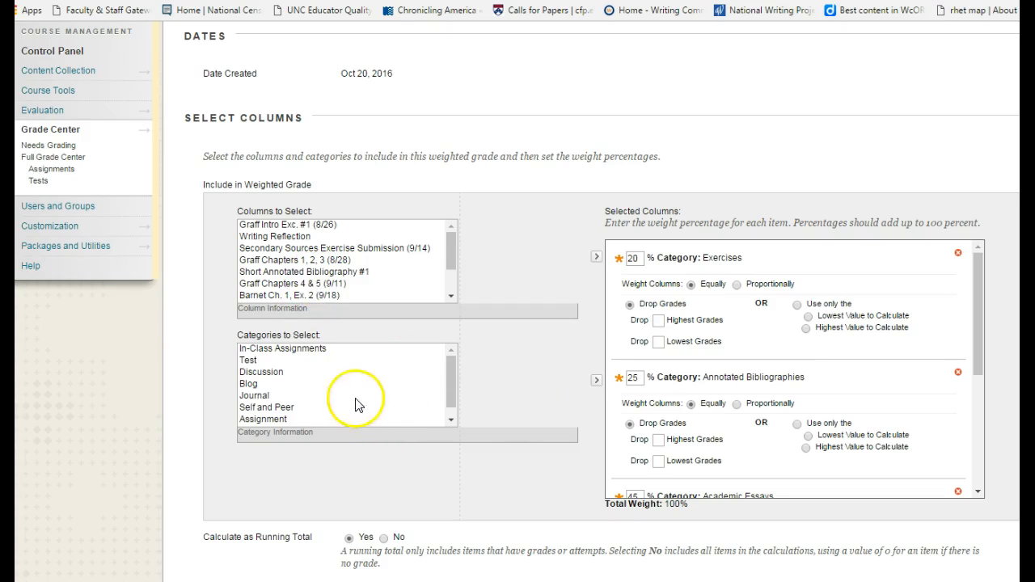
drag(448, 387, 455, 357)
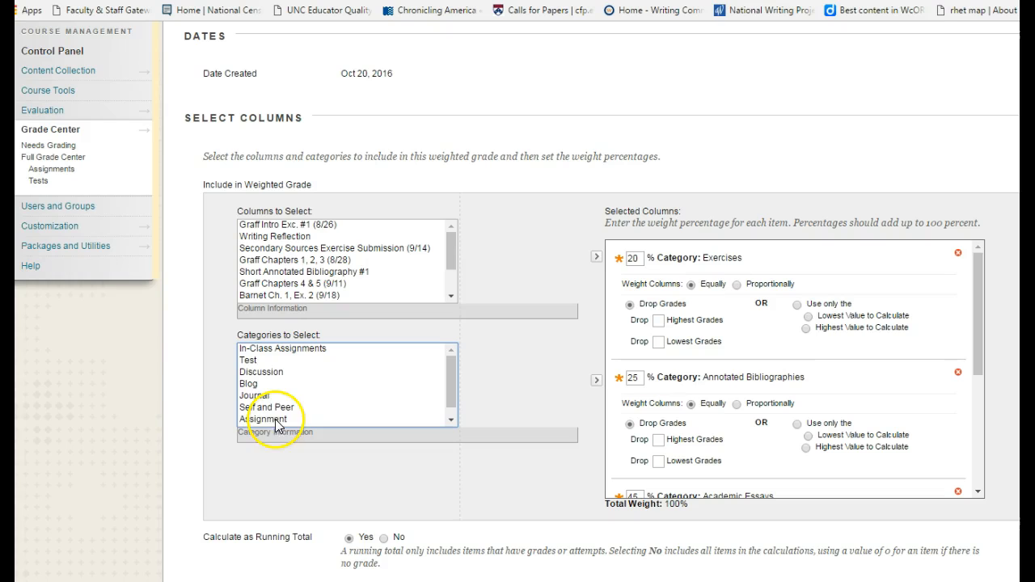
click(450, 410)
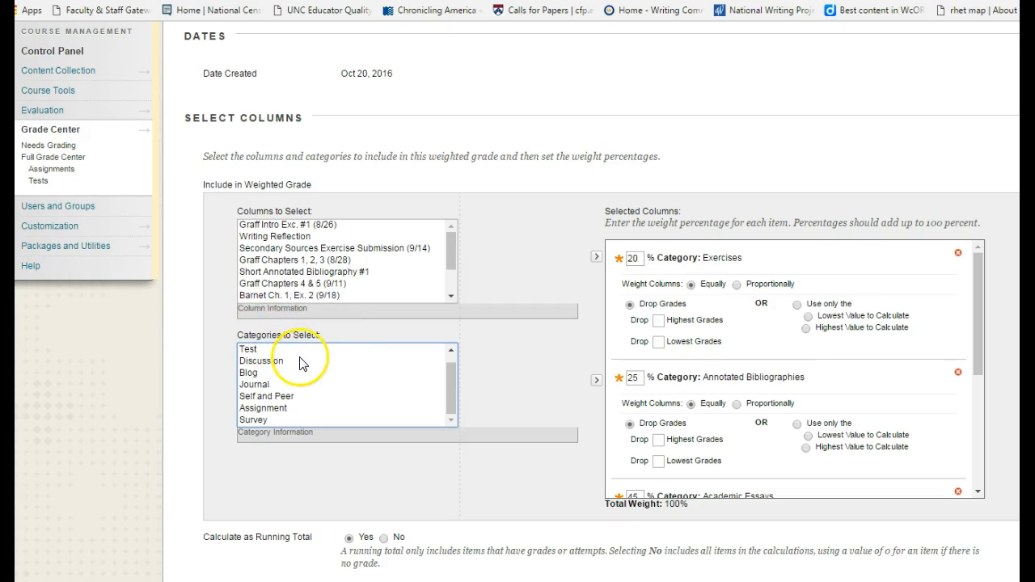
mouse_move(452, 396)
mouse_down()
mouse_move(447, 381)
mouse_move(452, 418)
mouse_move(456, 388)
mouse_up()
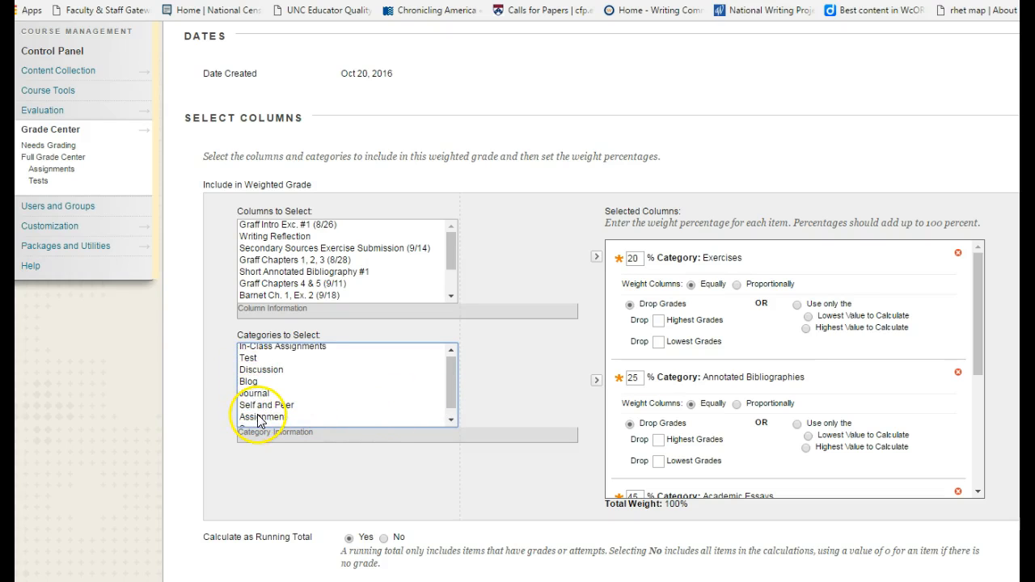
drag(451, 411, 450, 370)
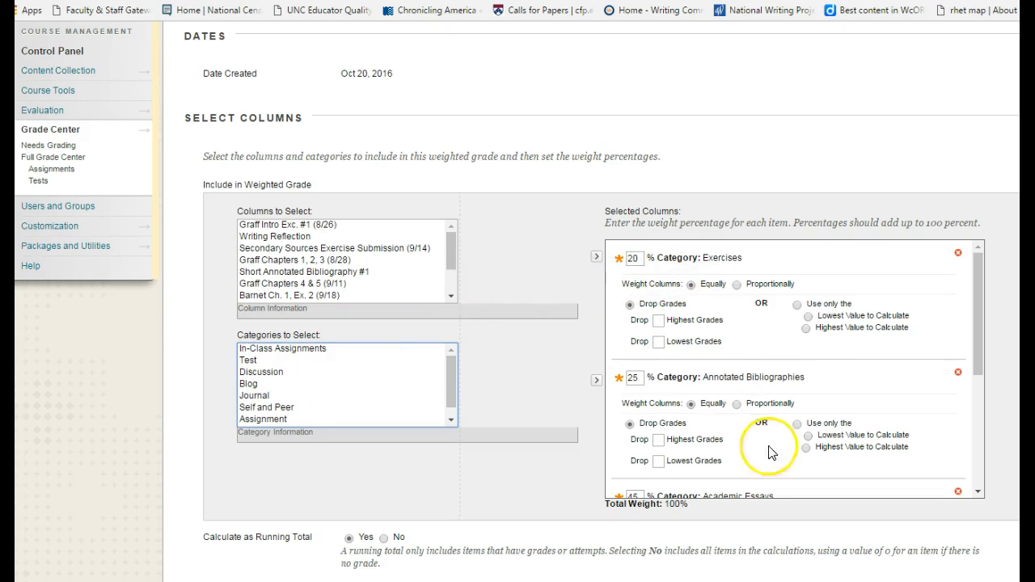
click(979, 373)
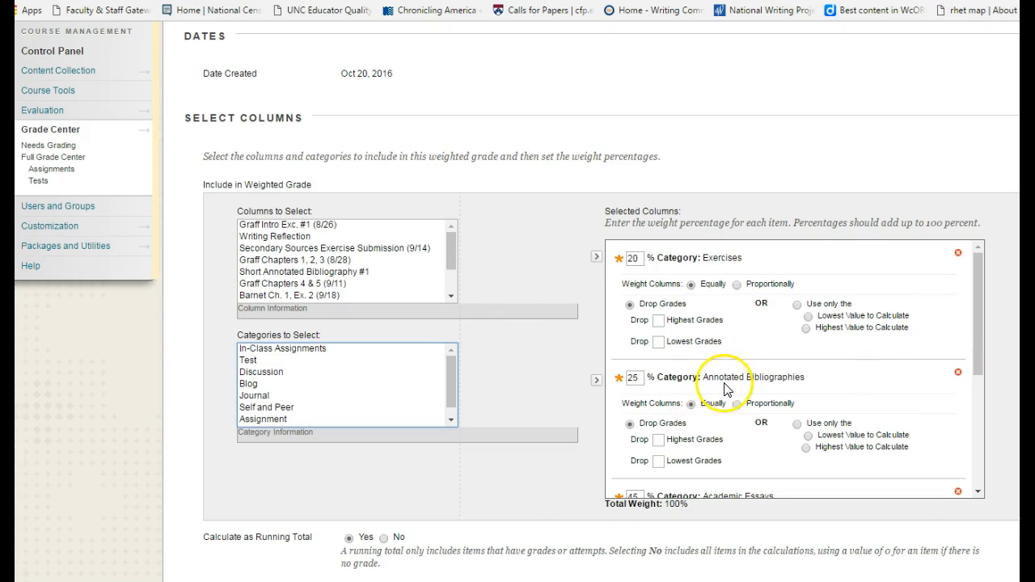
drag(978, 370, 986, 493)
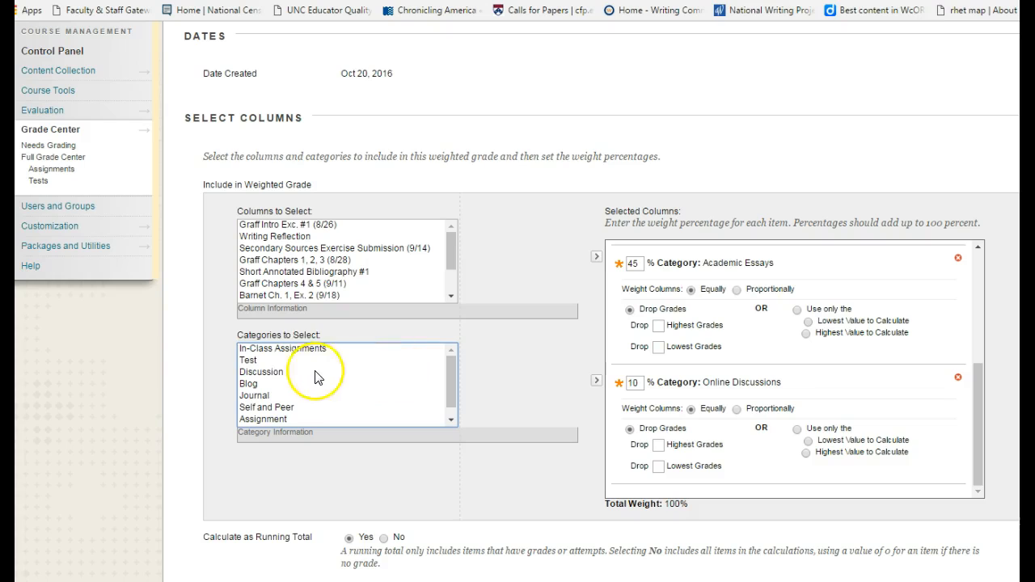
Add the In-Class Assignments category to the selected columns of the weighted grade.
click(298, 353)
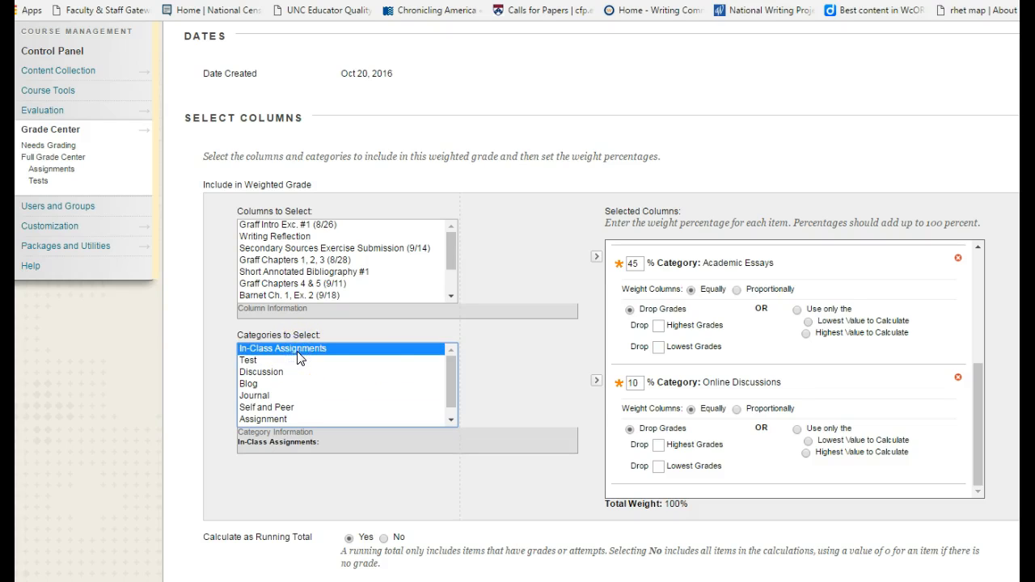
click(596, 383)
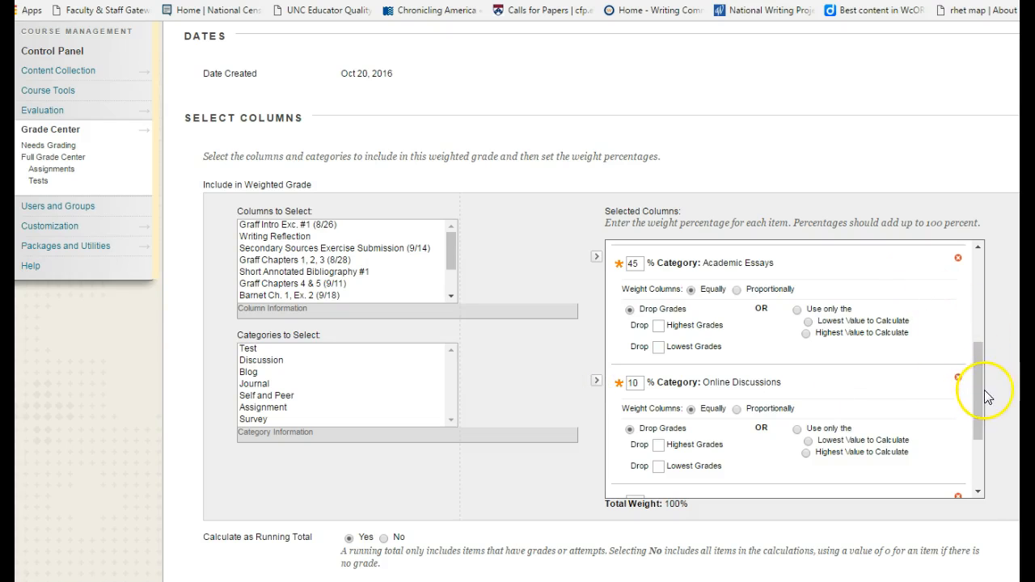
drag(983, 404, 978, 461)
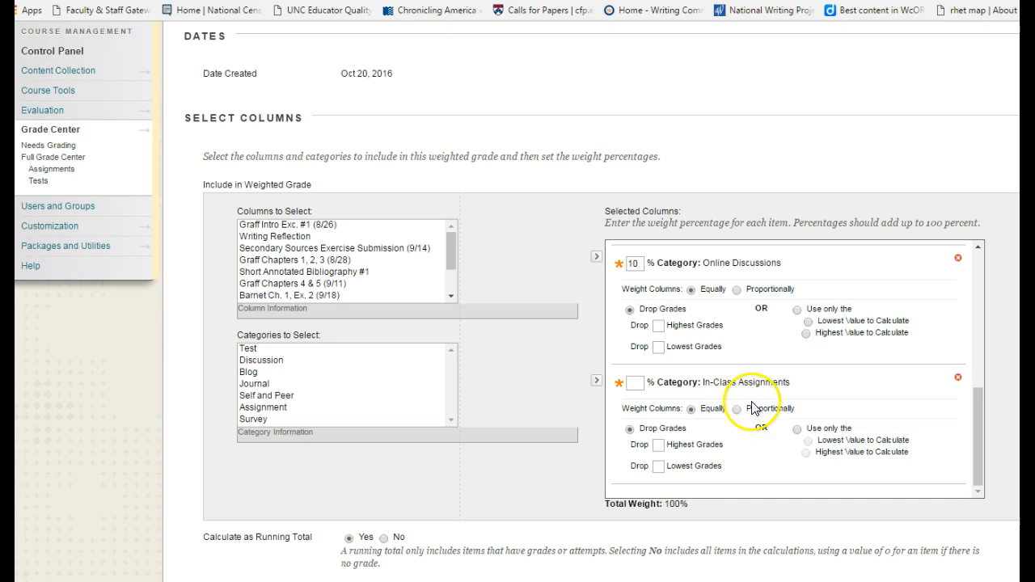
scroll(756, 405, up, 1)
scroll(623, 374, down, 1)
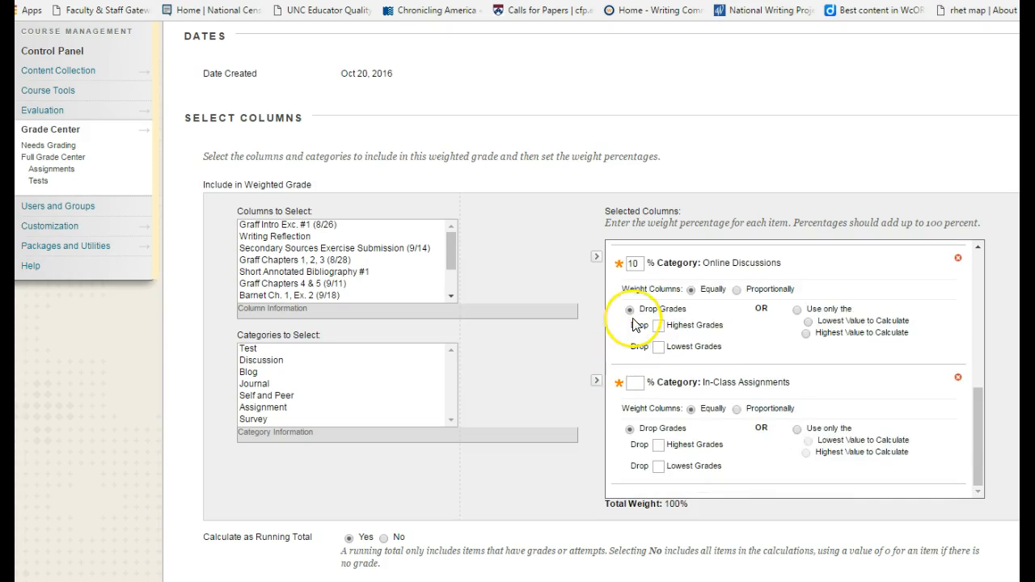
Set the Online Discussions and In-Class Assignments weights to 5 percent each and submit the Weighted Total column.
double_click(632, 263)
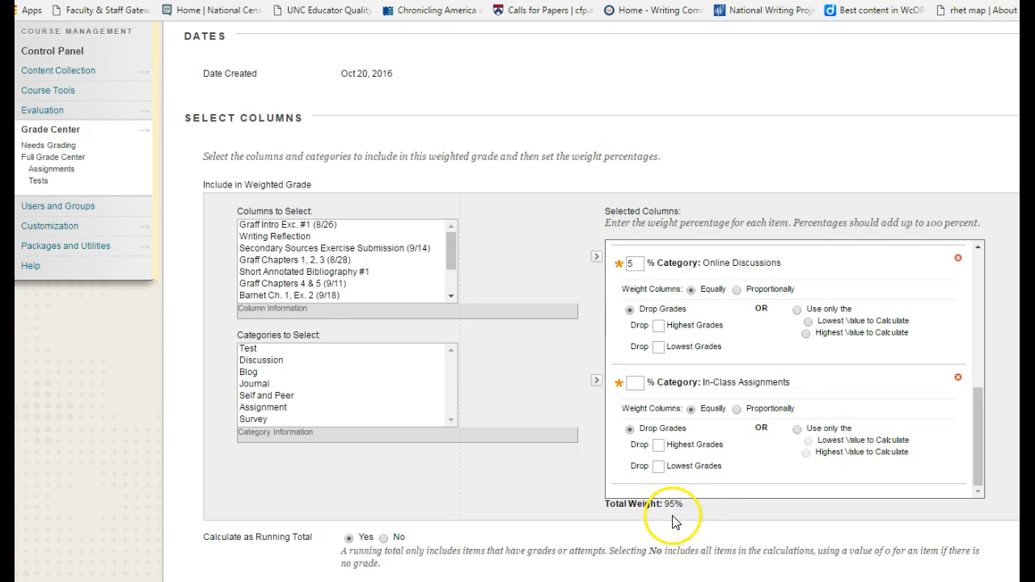
click(637, 382)
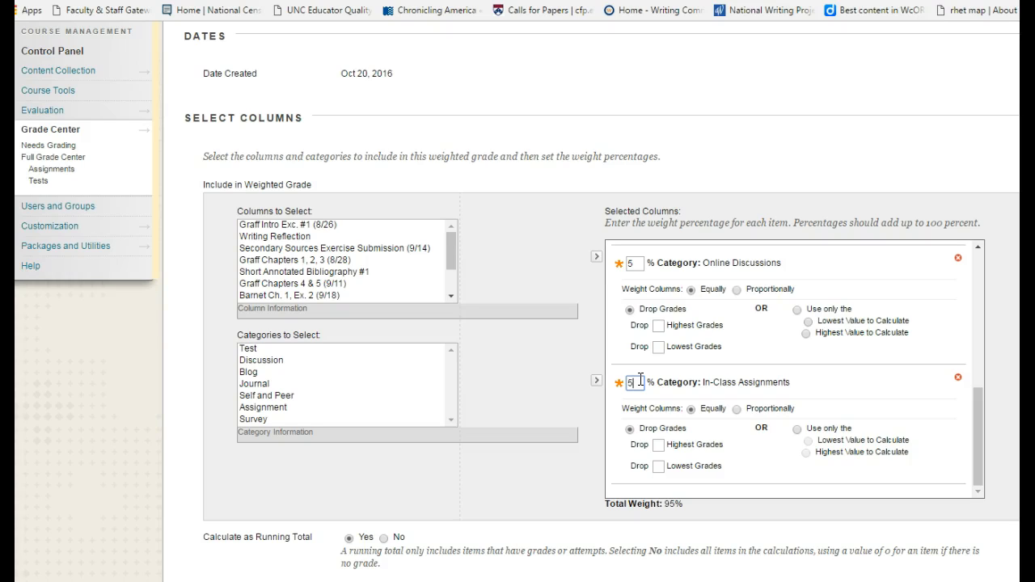
text(5)
click(830, 386)
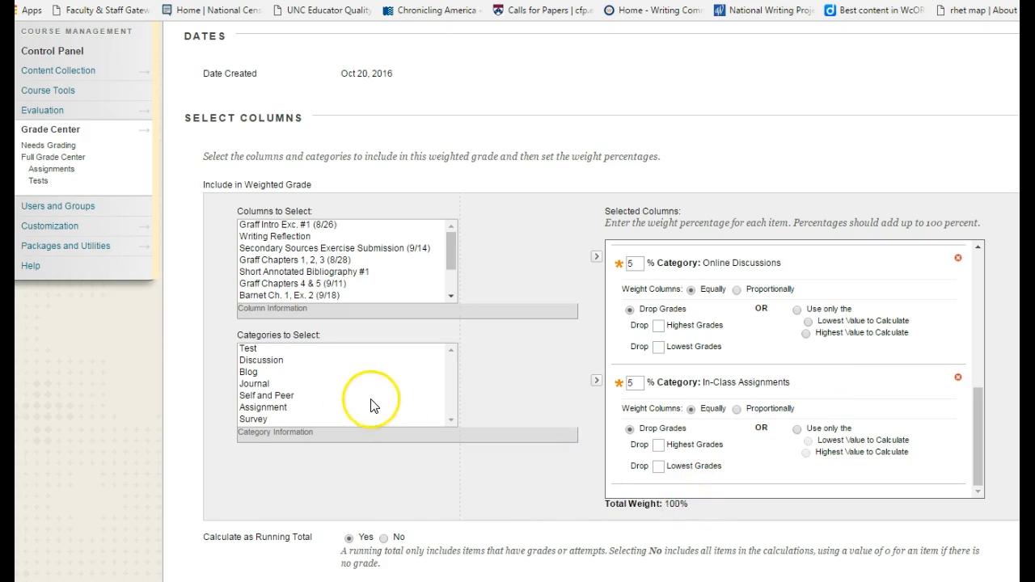
scroll(376, 406, down, 4)
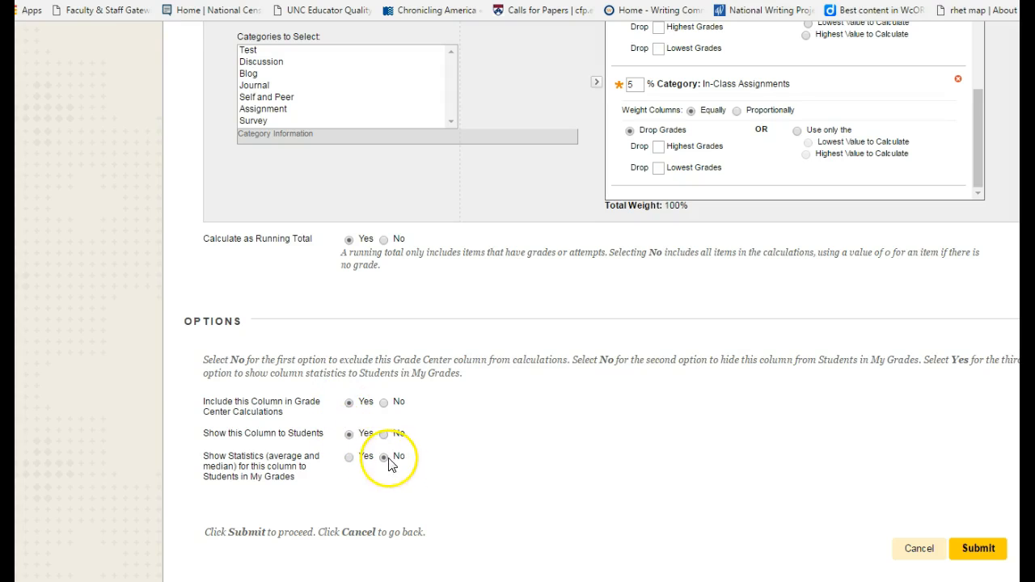
click(979, 550)
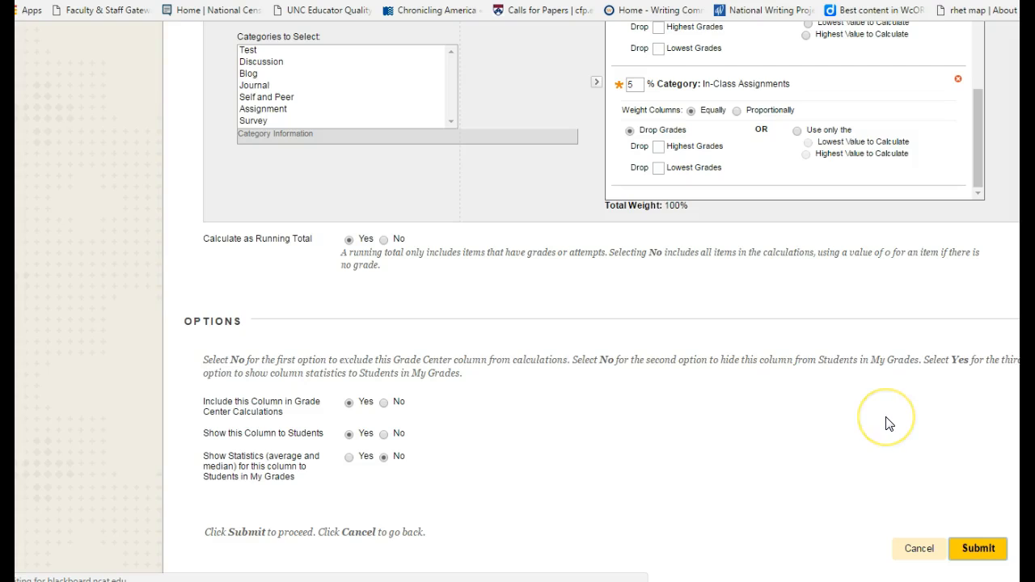
Look through the assignment and total columns across the Full Grade Center.
scroll(885, 429, down, 1)
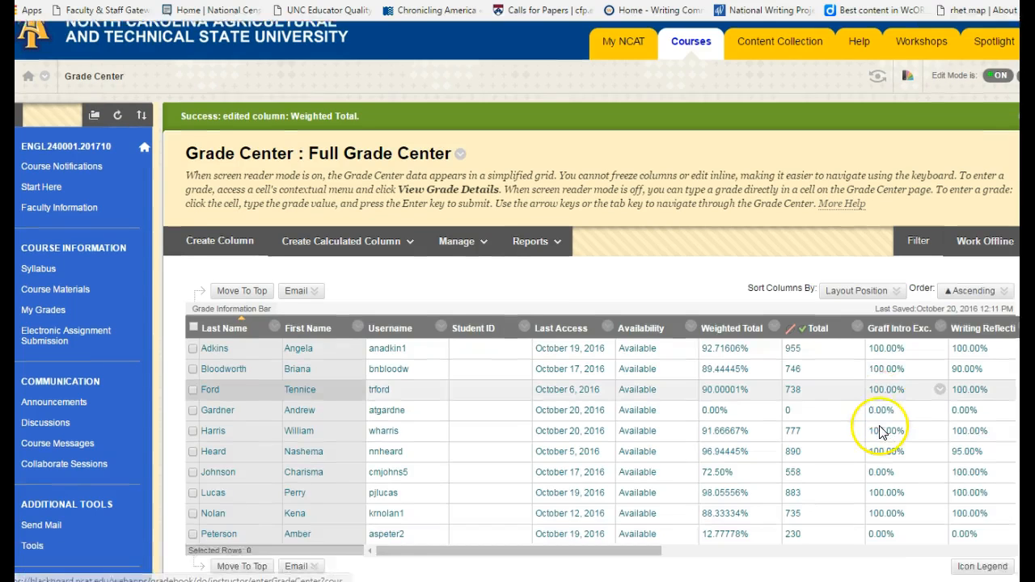
drag(658, 505, 989, 497)
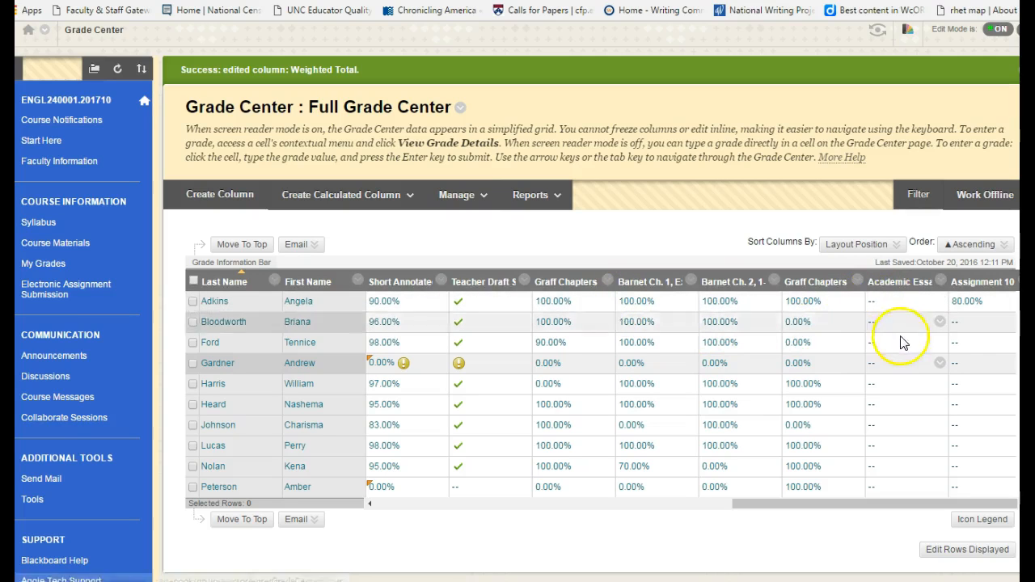
drag(768, 507, 469, 536)
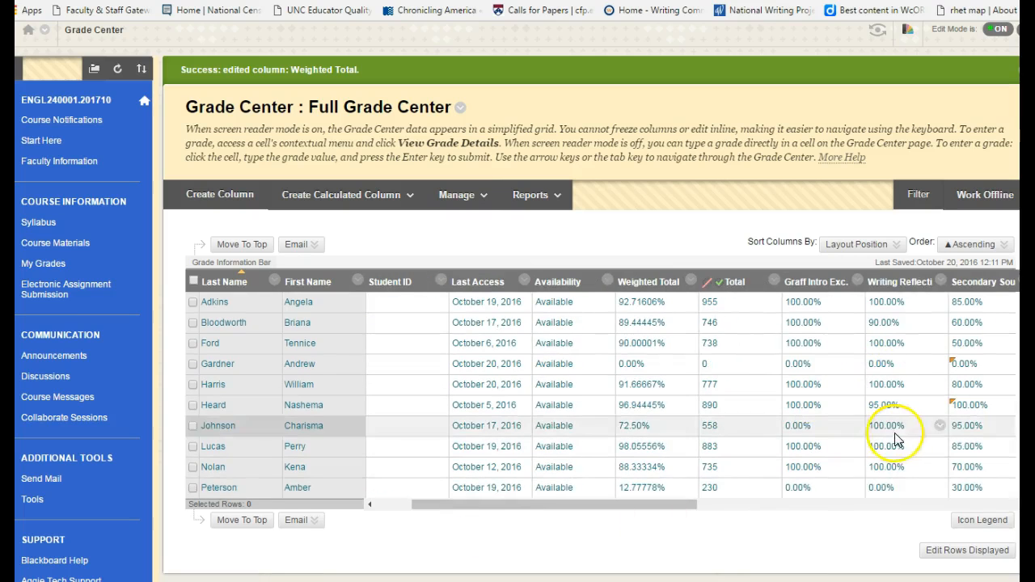
click(933, 507)
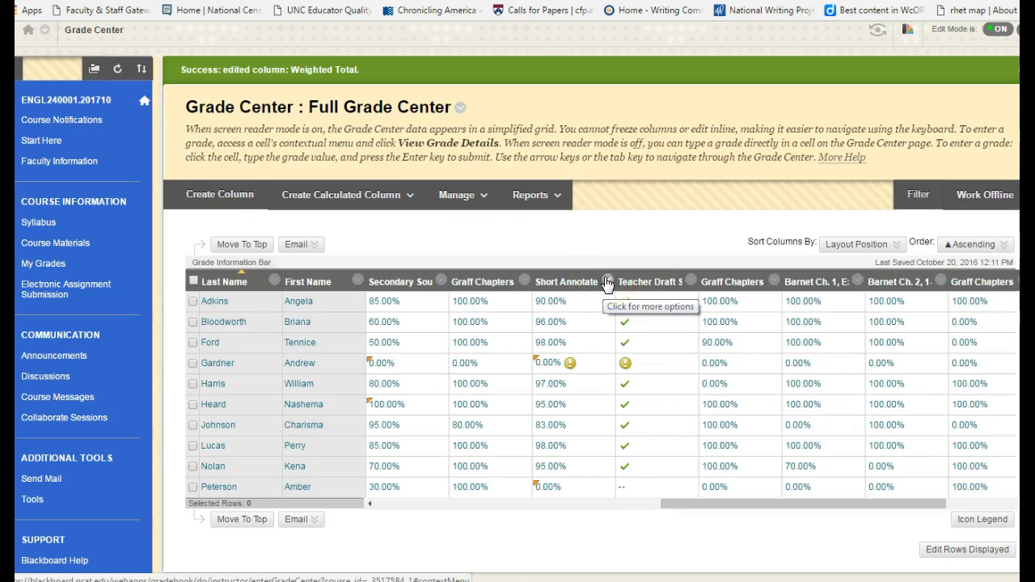
Go to the Electronic Assignment Submission area and start creating a new assignment there.
click(81, 286)
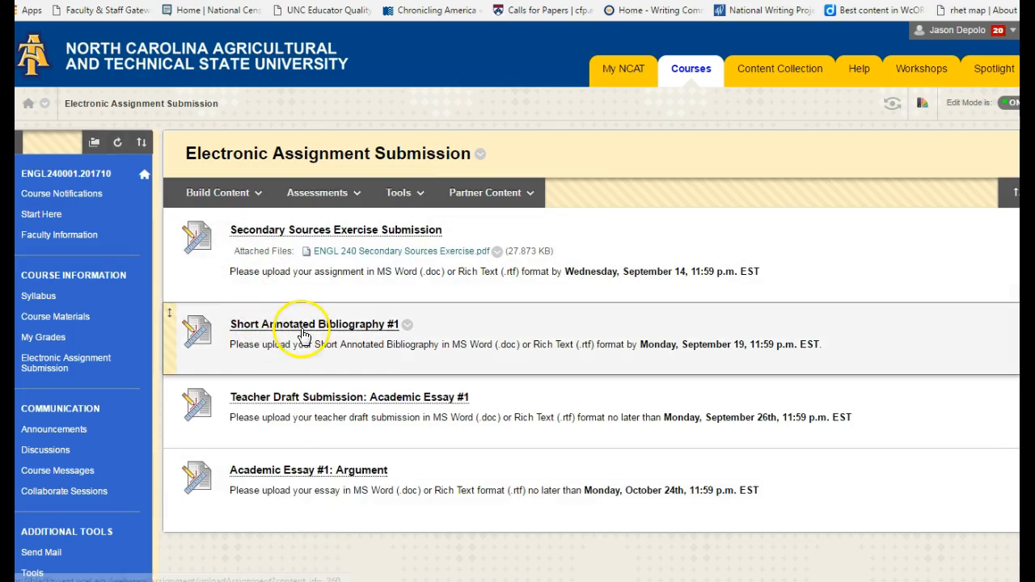
click(334, 197)
click(334, 197)
click(326, 194)
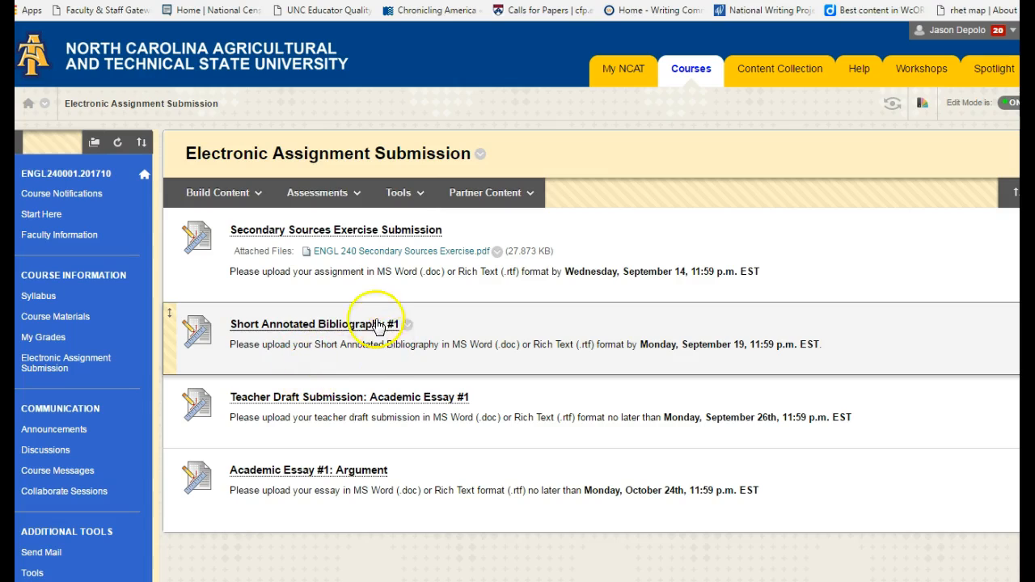
click(315, 194)
click(317, 263)
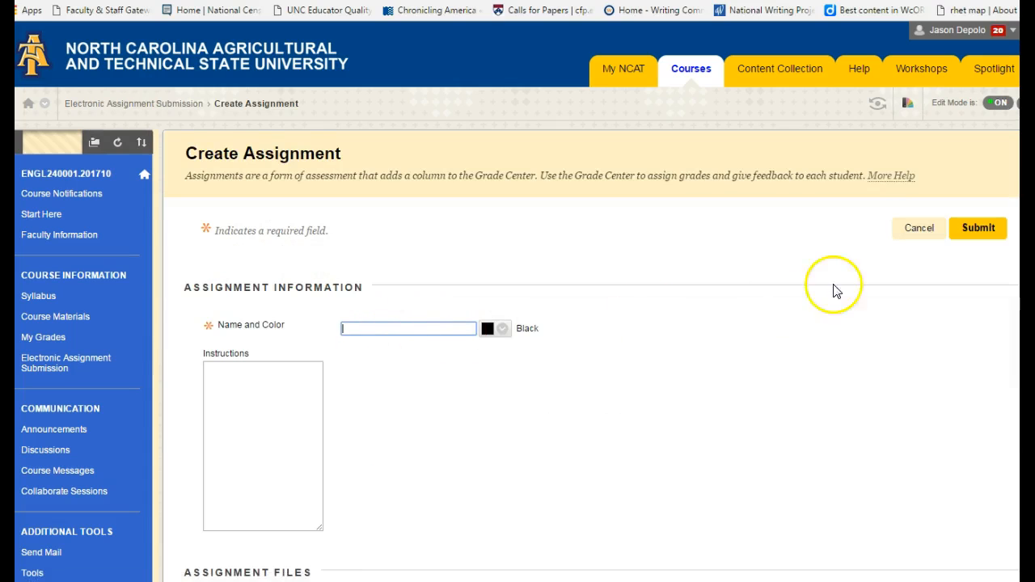
Cancel the new assignment and open the existing Short Annotated Bibliography #1 assignment for editing.
click(918, 230)
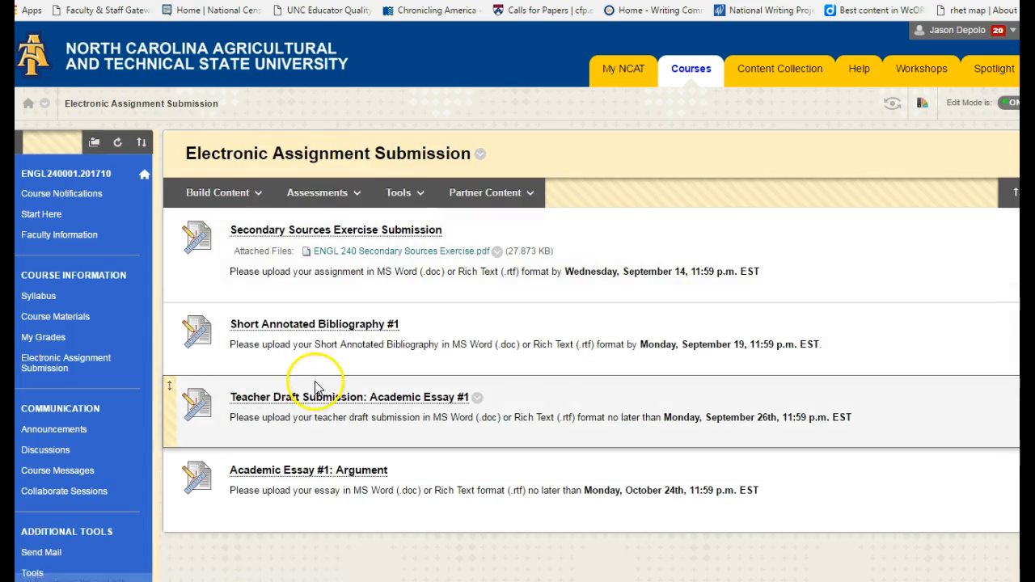
click(405, 324)
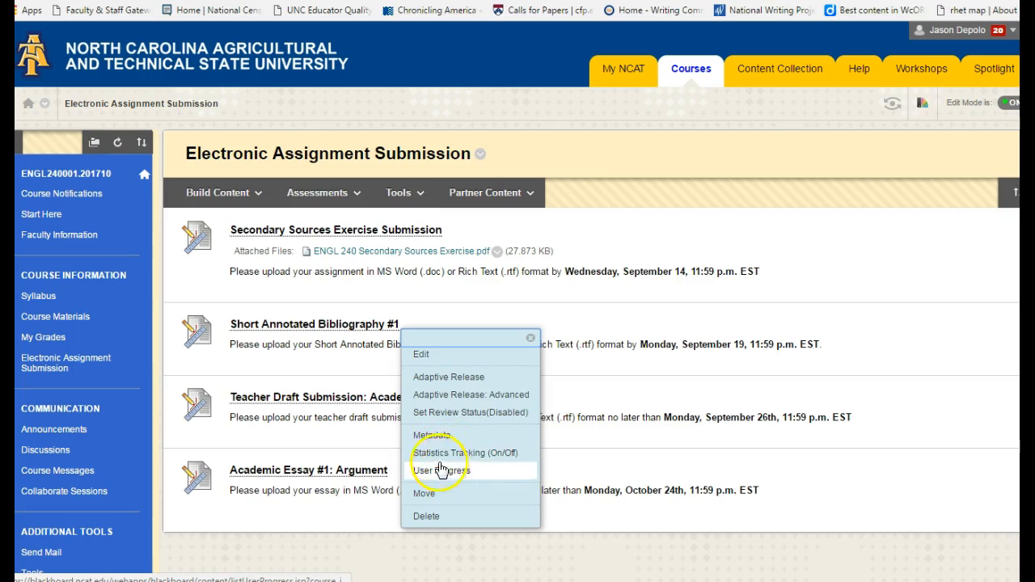
click(427, 356)
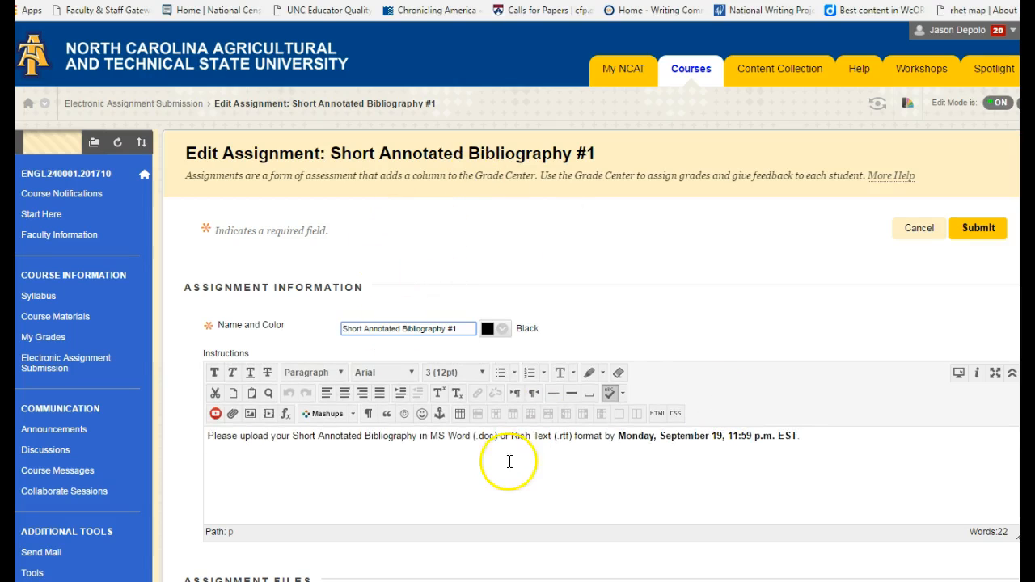
Review the assignment's instructions, due date, grading, submission, grade display and availability settings, and submit it without changes.
scroll(529, 374, down, 1)
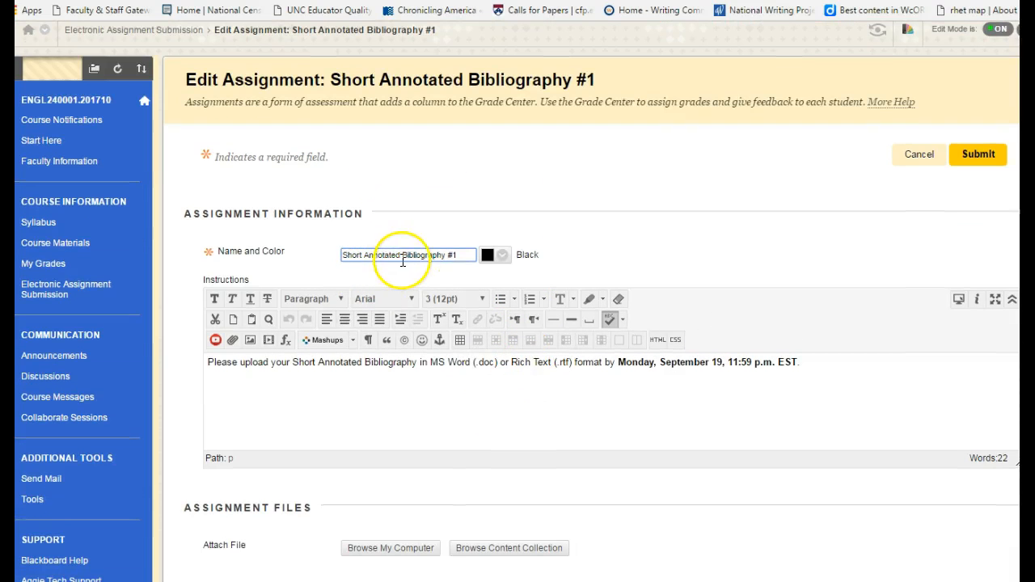
scroll(406, 263, down, 1)
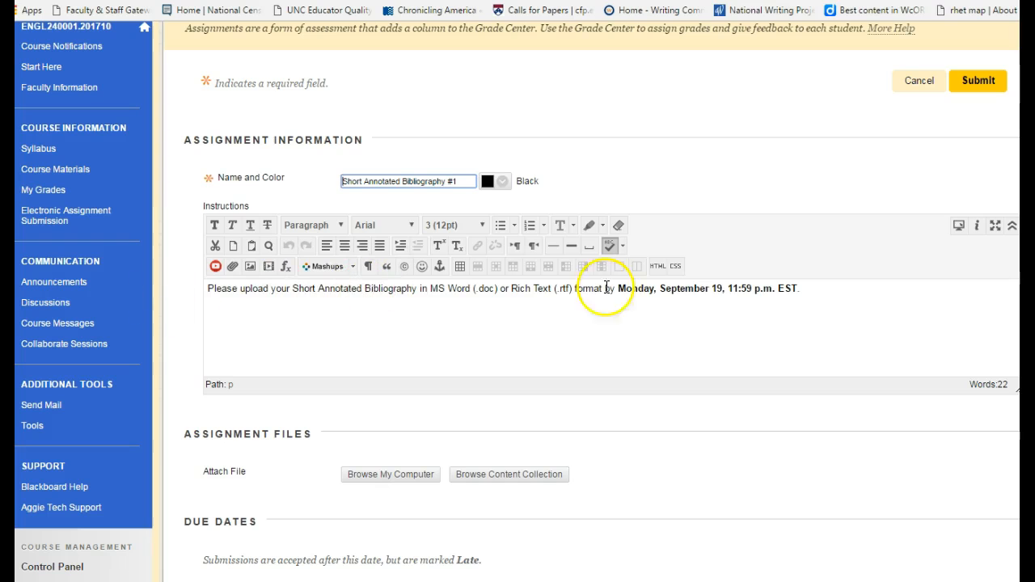
scroll(624, 337, down, 5)
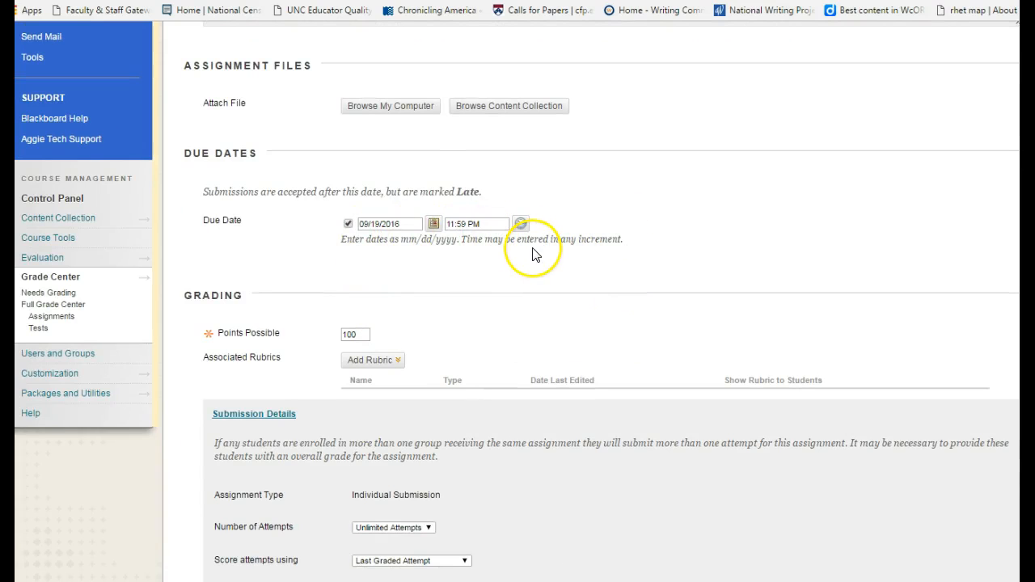
scroll(434, 272, down, 2)
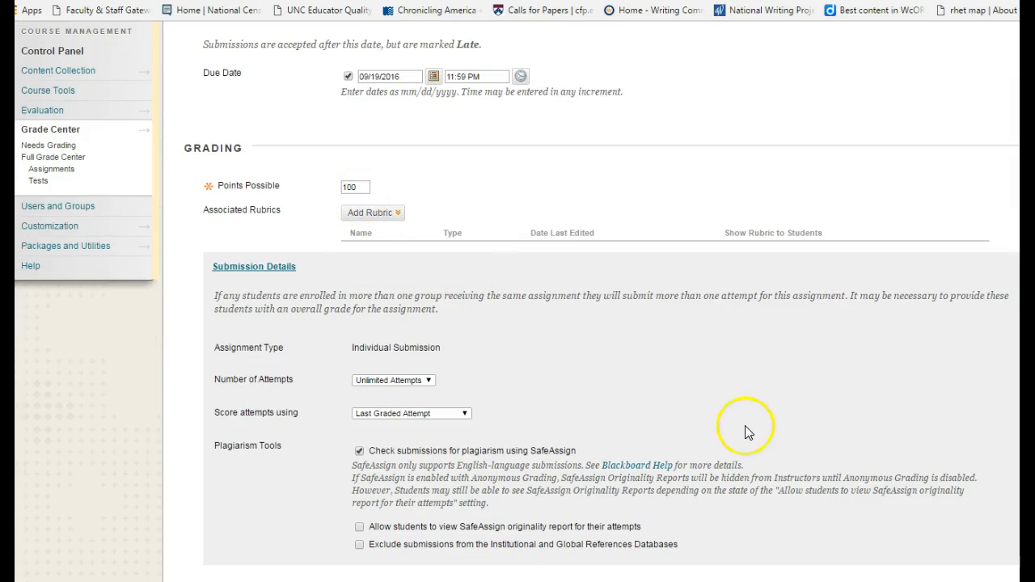
scroll(585, 304, down, 3)
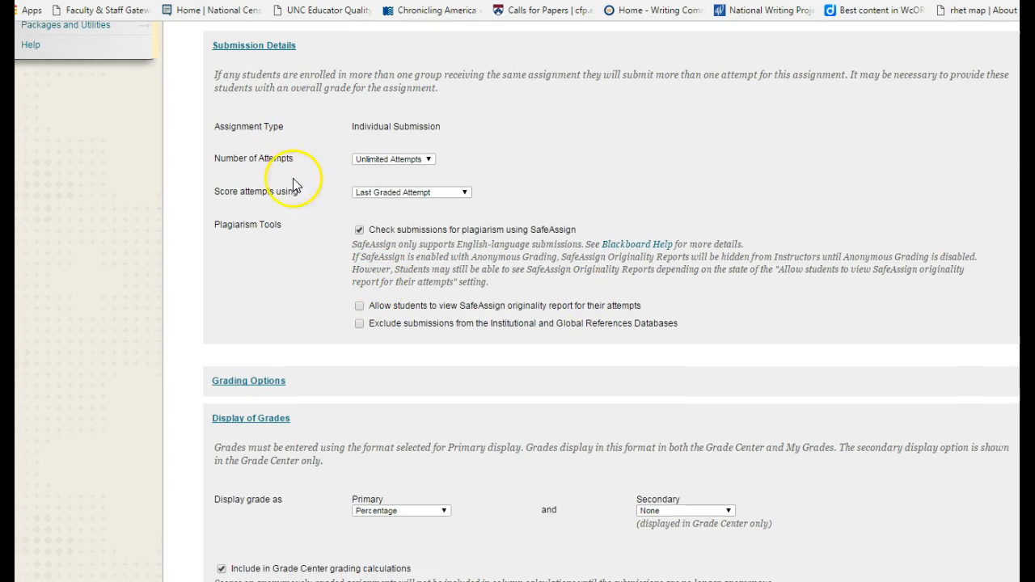
scroll(363, 233, down, 4)
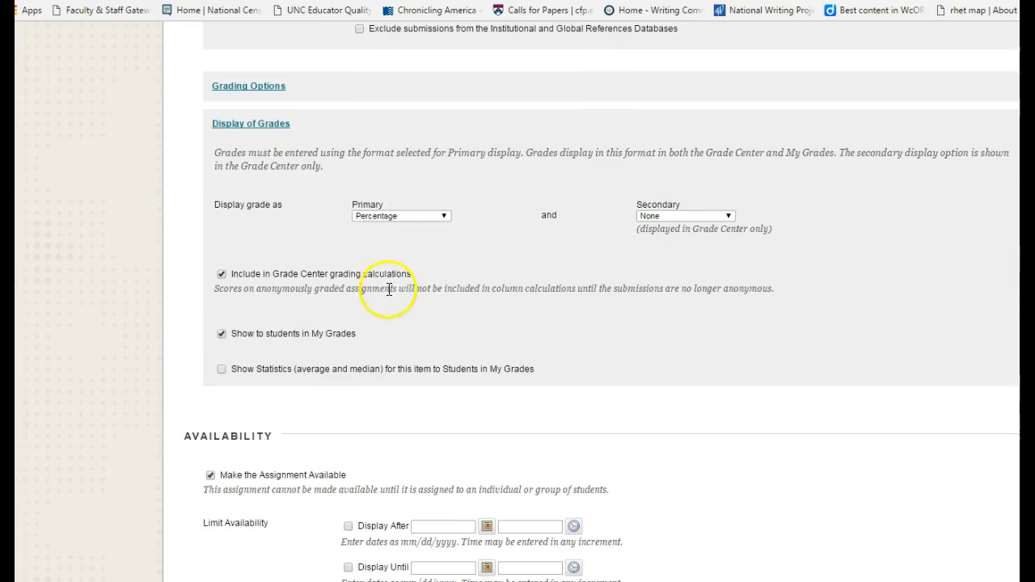
click(433, 218)
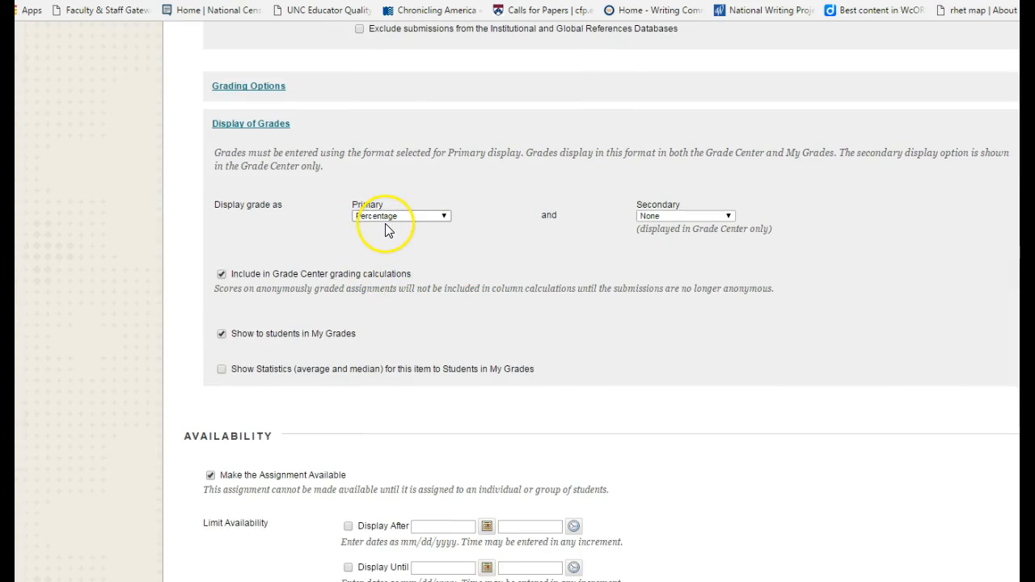
scroll(384, 315, down, 2)
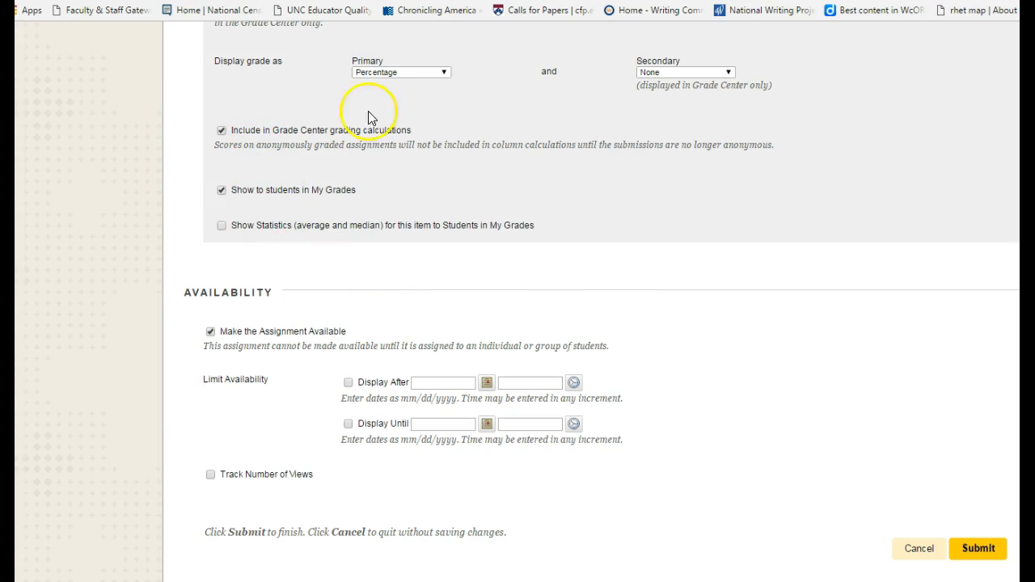
scroll(598, 311, up, 1)
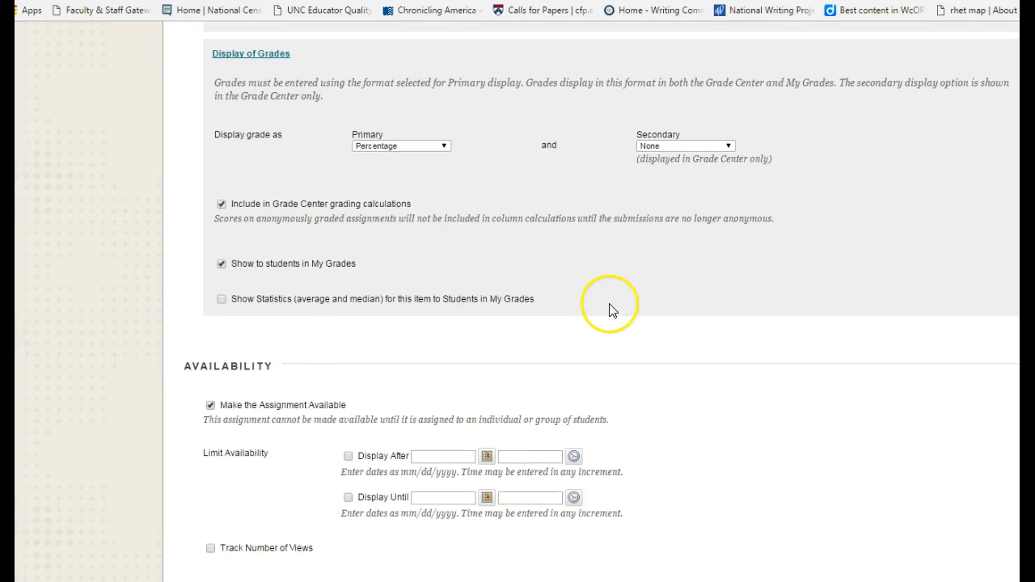
scroll(610, 312, down, 1)
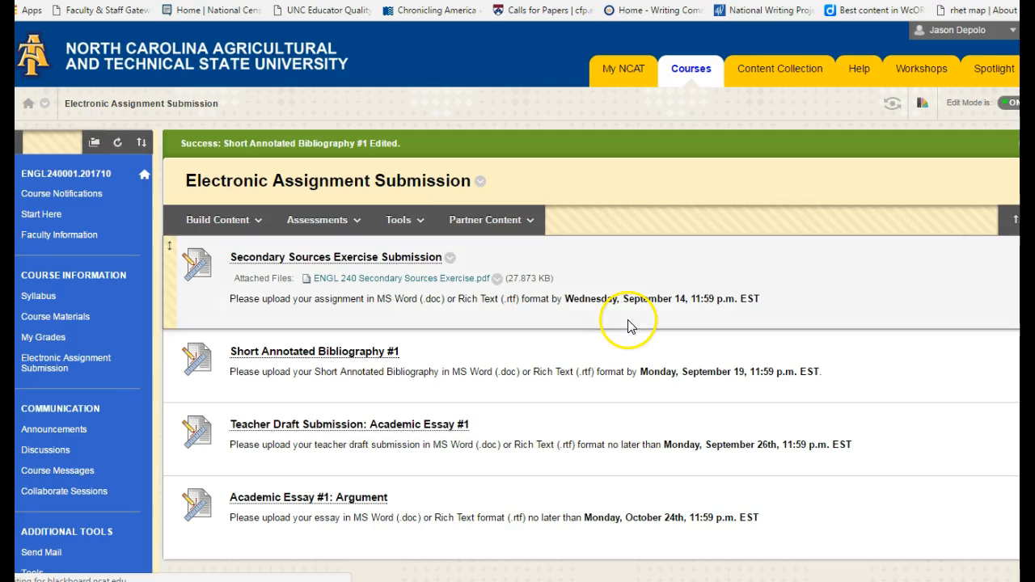
Return to the Full Grade Center and open the column information of Short Annotated Bibliography #1 for editing.
scroll(594, 327, down, 1)
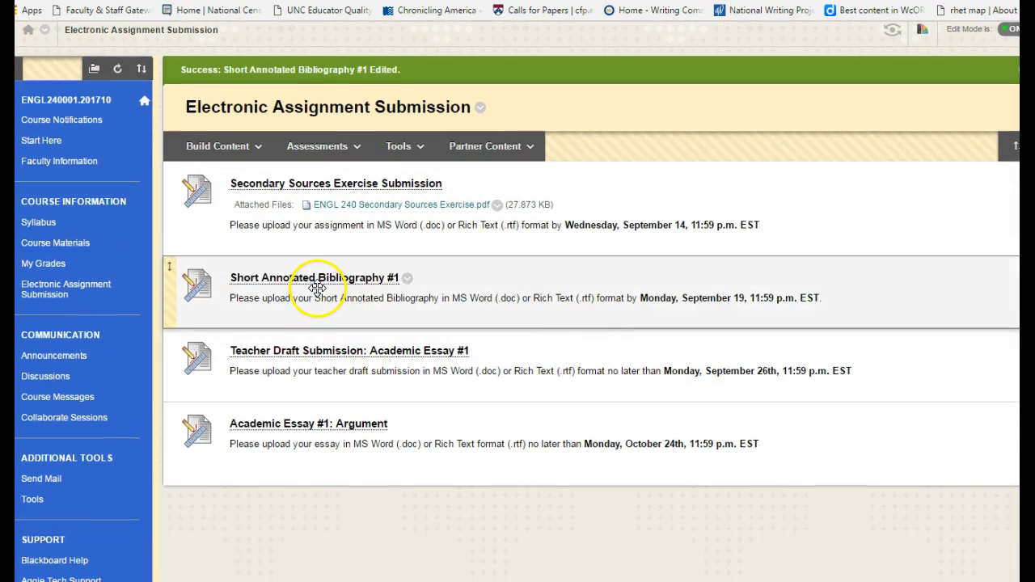
scroll(319, 286, down, 4)
click(39, 458)
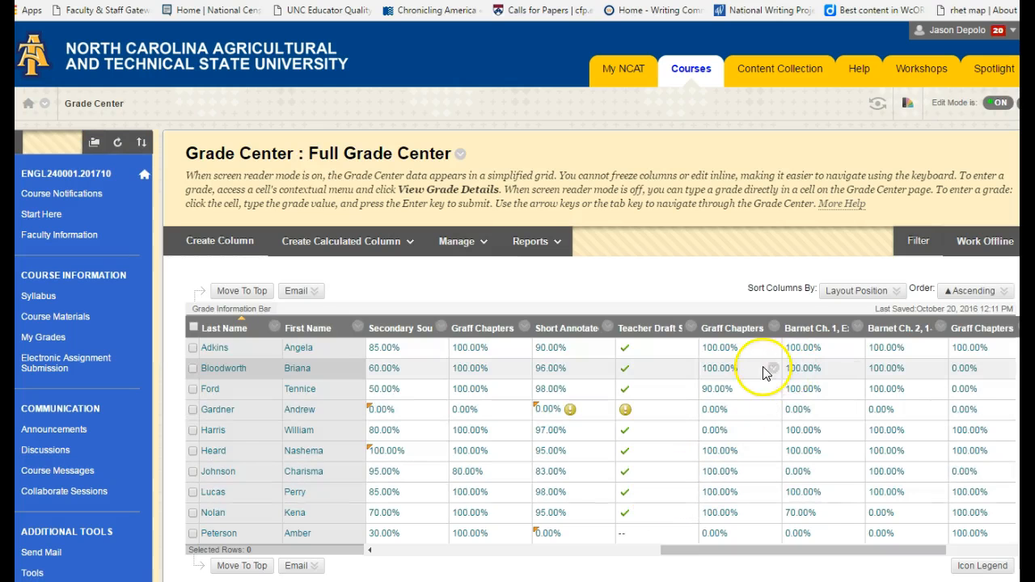
mouse_move(571, 328)
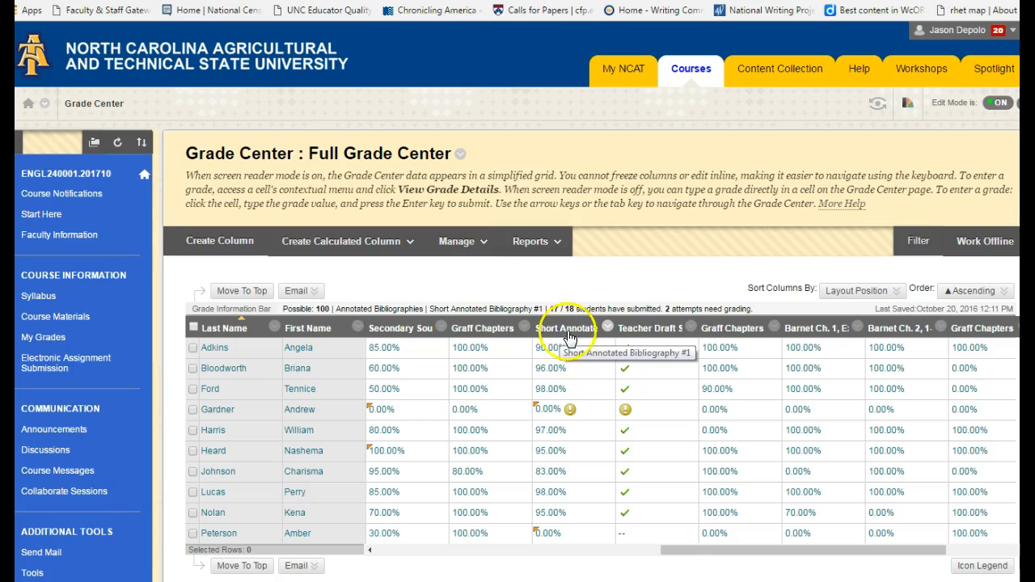
click(608, 327)
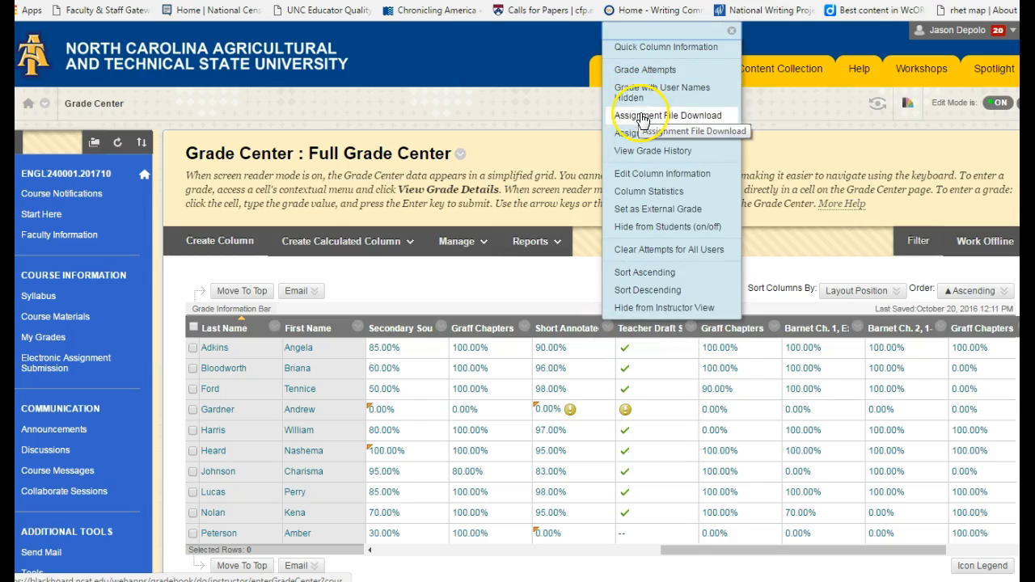
click(655, 173)
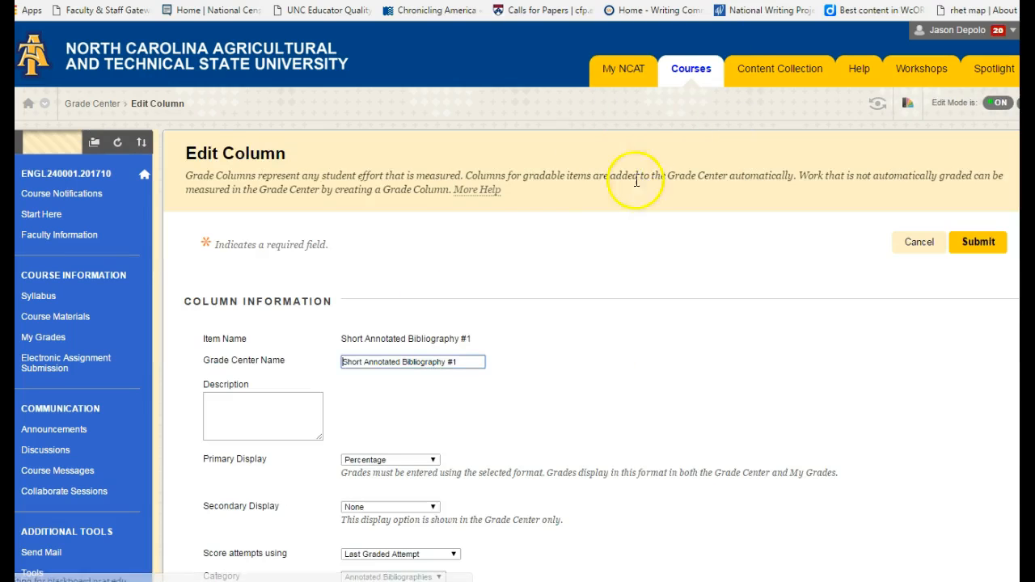
Set the column's category to Assignment.
scroll(428, 300, down, 3)
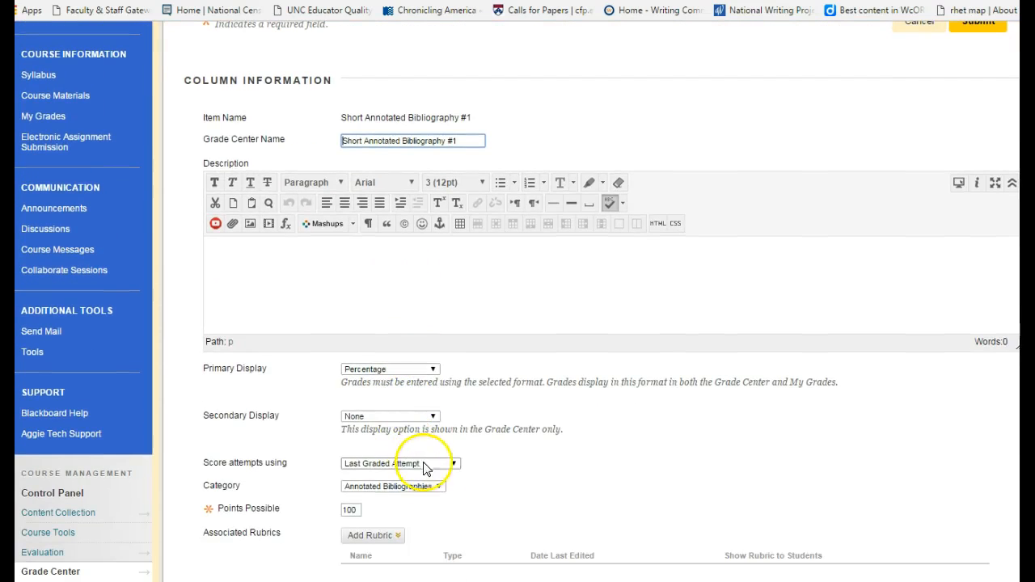
click(428, 487)
click(414, 462)
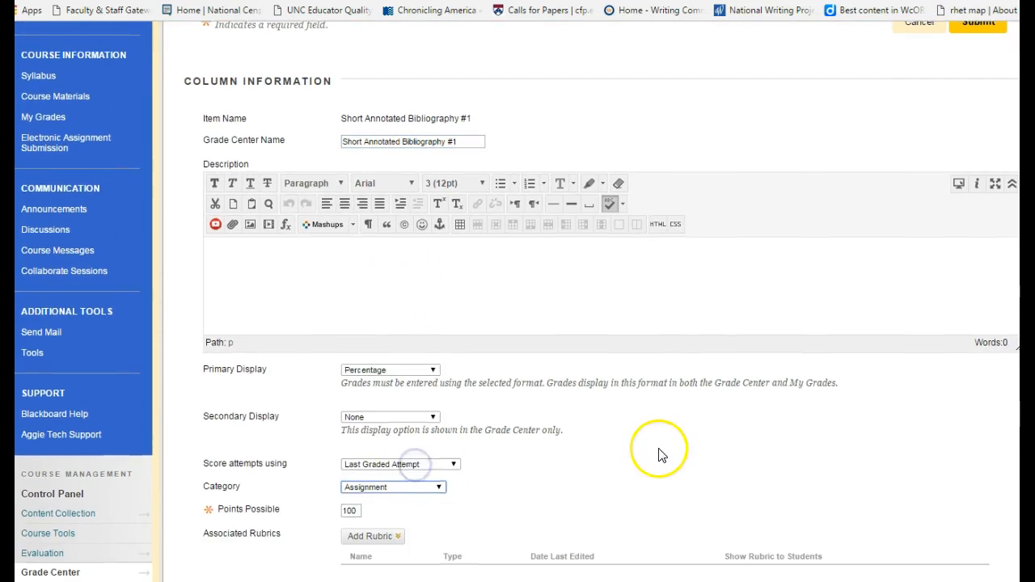
scroll(657, 450, up, 3)
scroll(411, 224, down, 3)
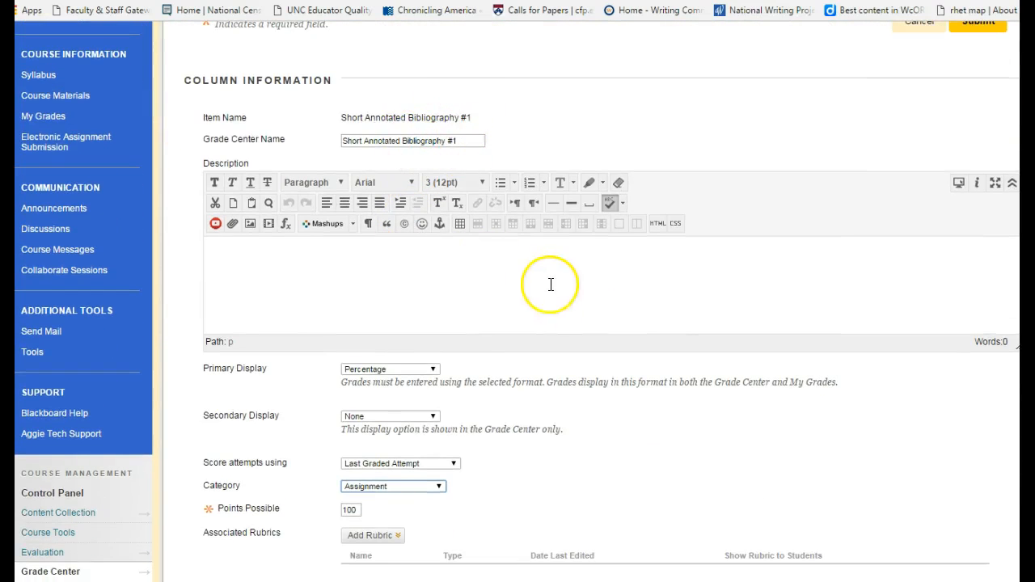
Set the column's category to Annotated Bibliographies and submit the edited column.
scroll(550, 284, down, 2)
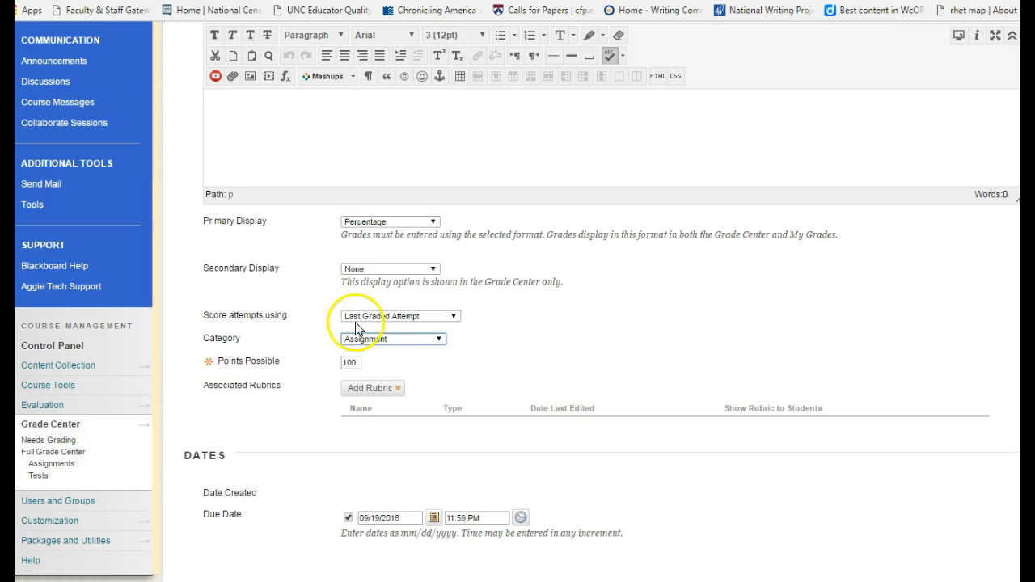
click(401, 340)
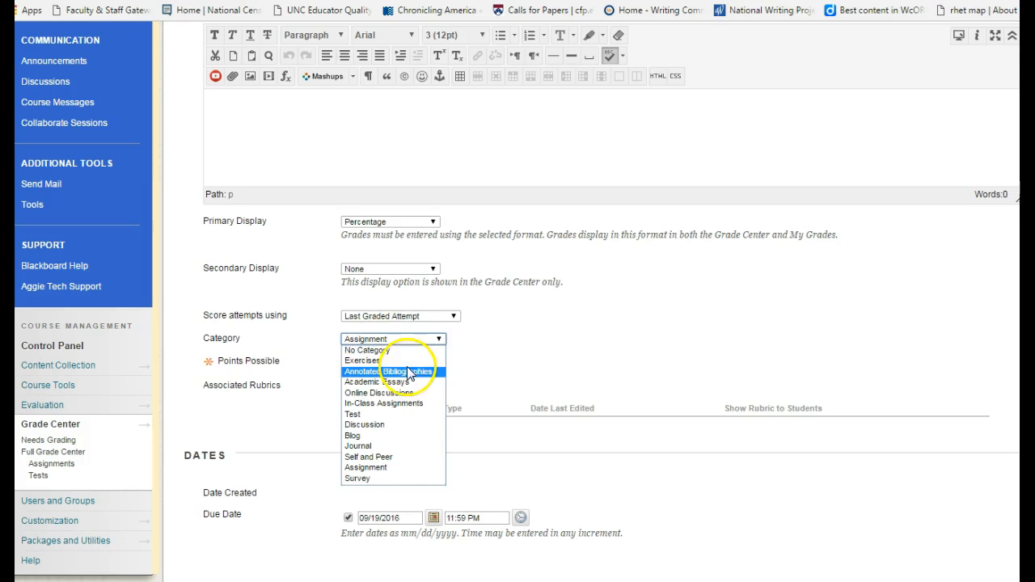
click(407, 374)
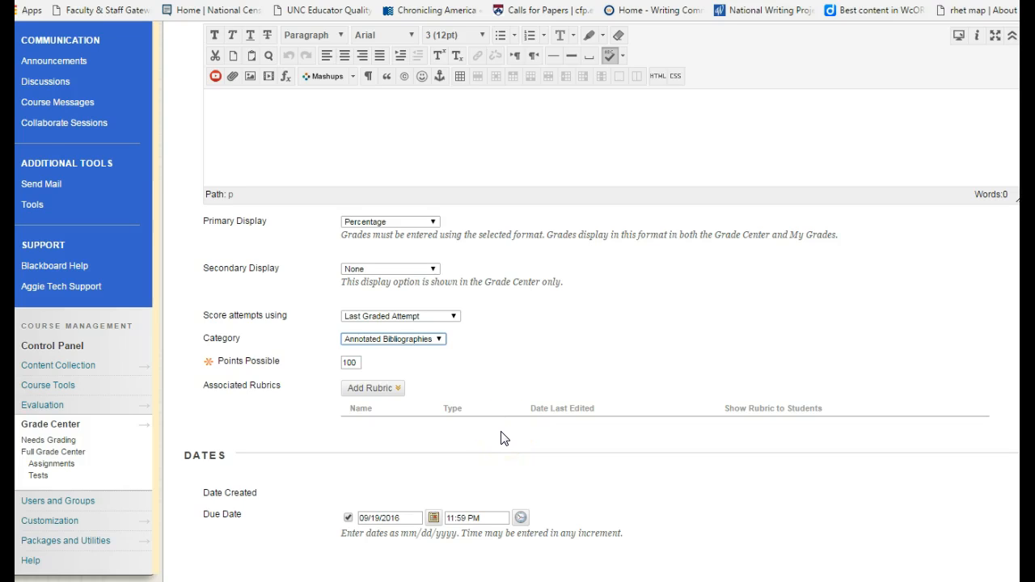
scroll(501, 438, down, 1)
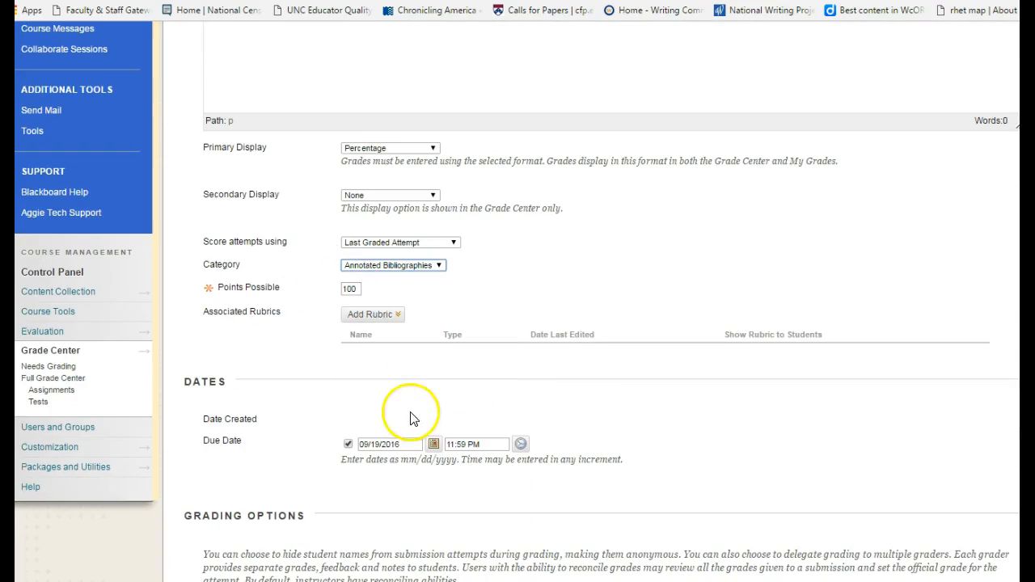
scroll(686, 449, down, 3)
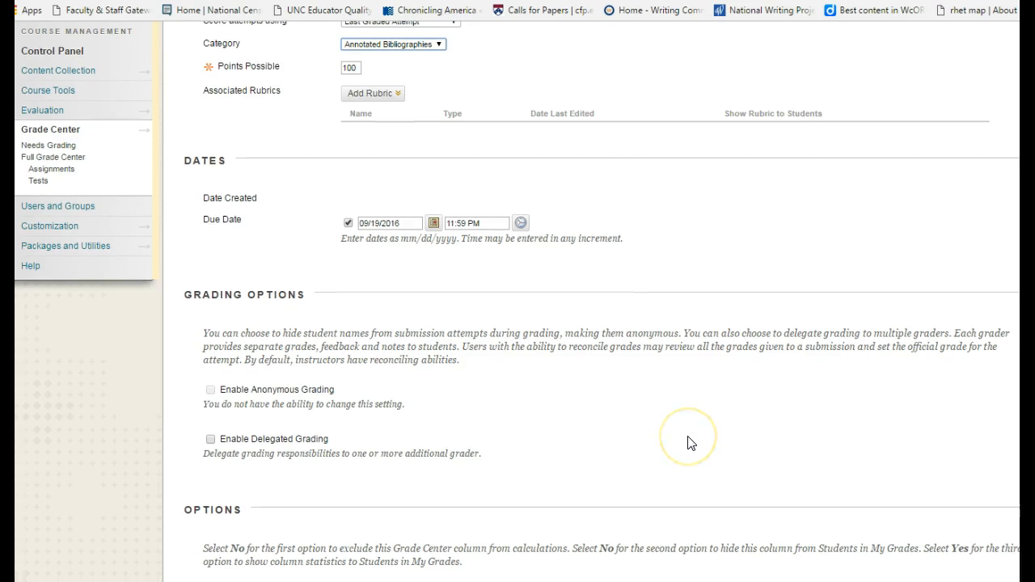
scroll(690, 443, down, 3)
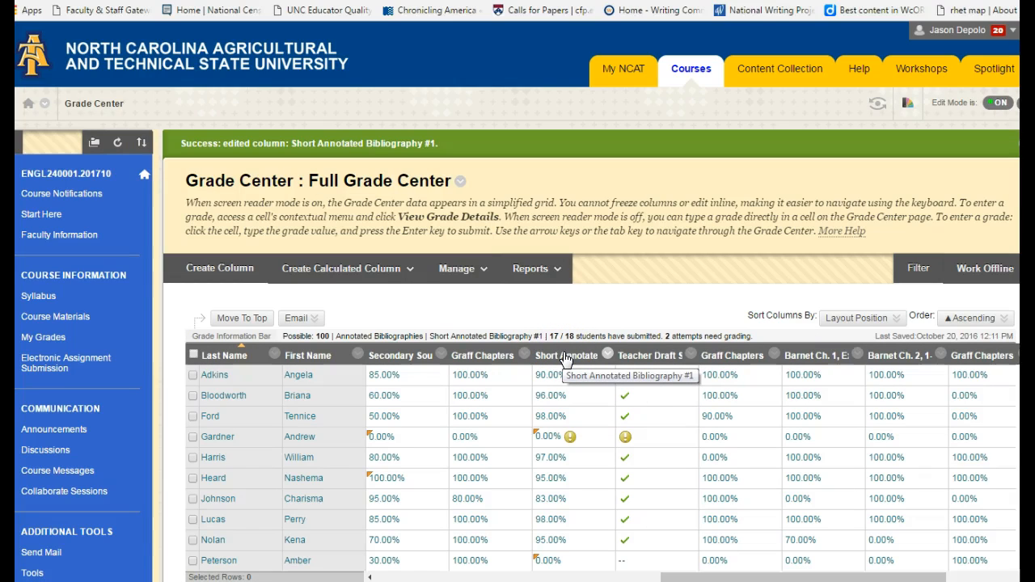
Examine the Short Annotated Bibliography #1 column in the grade grid for a submission marked as needing grading.
scroll(574, 358, down, 4)
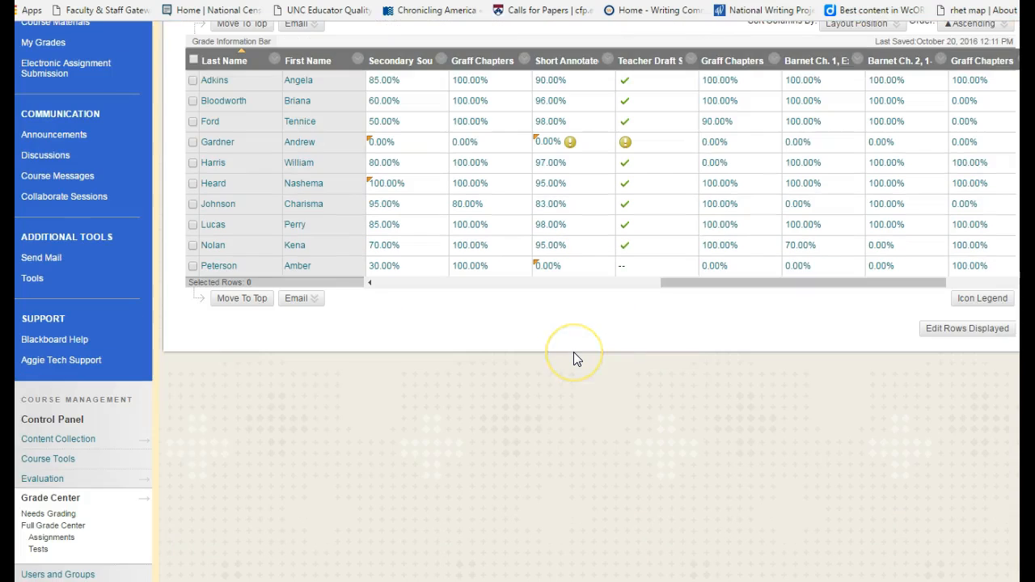
scroll(574, 358, up, 3)
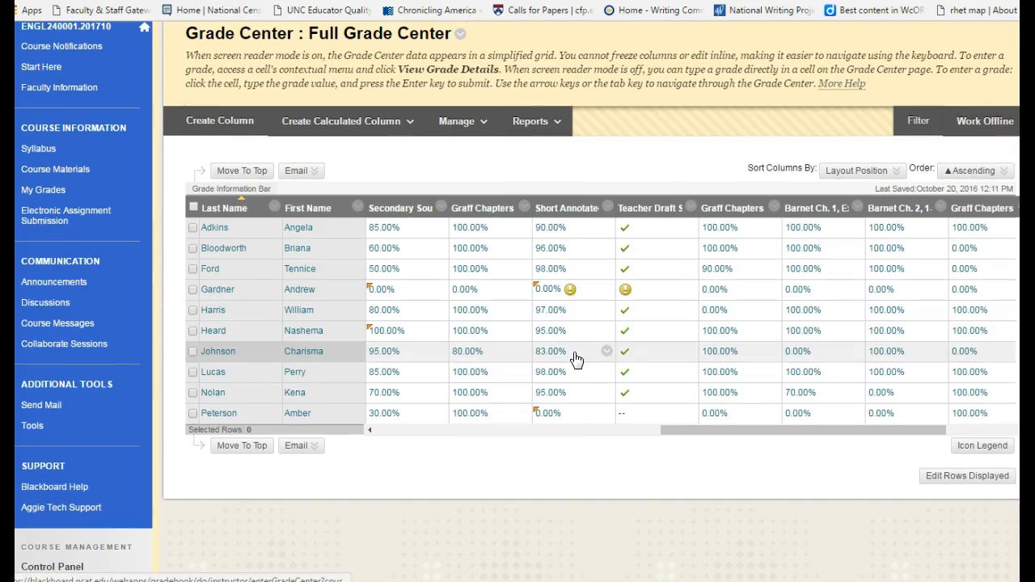
click(496, 314)
click(564, 295)
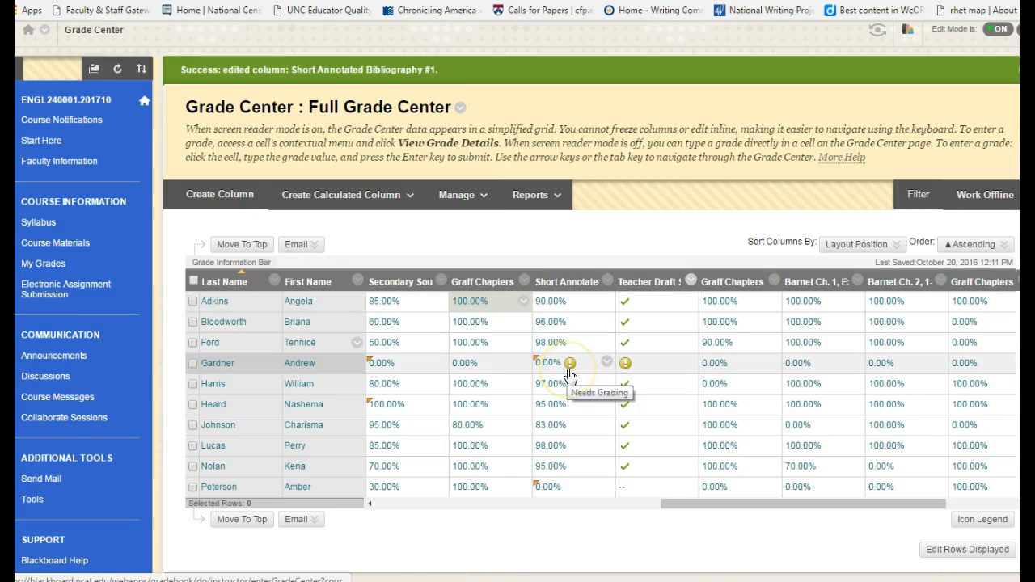
Go to the Needs Grading list, open the most recently submitted Short Annotated Bibliography #1 attempt and view the submitted document.
scroll(48, 378, down, 4)
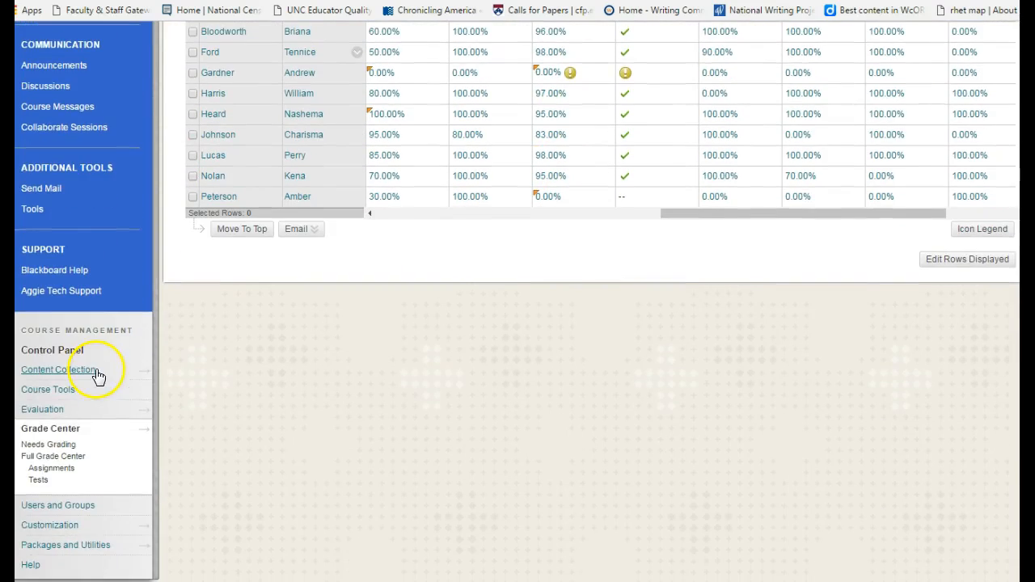
click(50, 445)
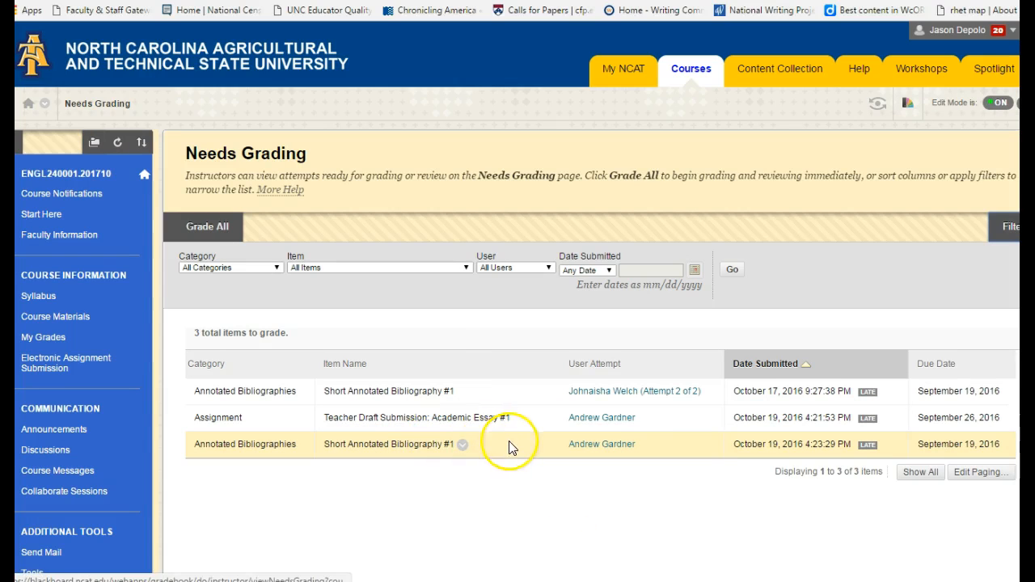
click(619, 450)
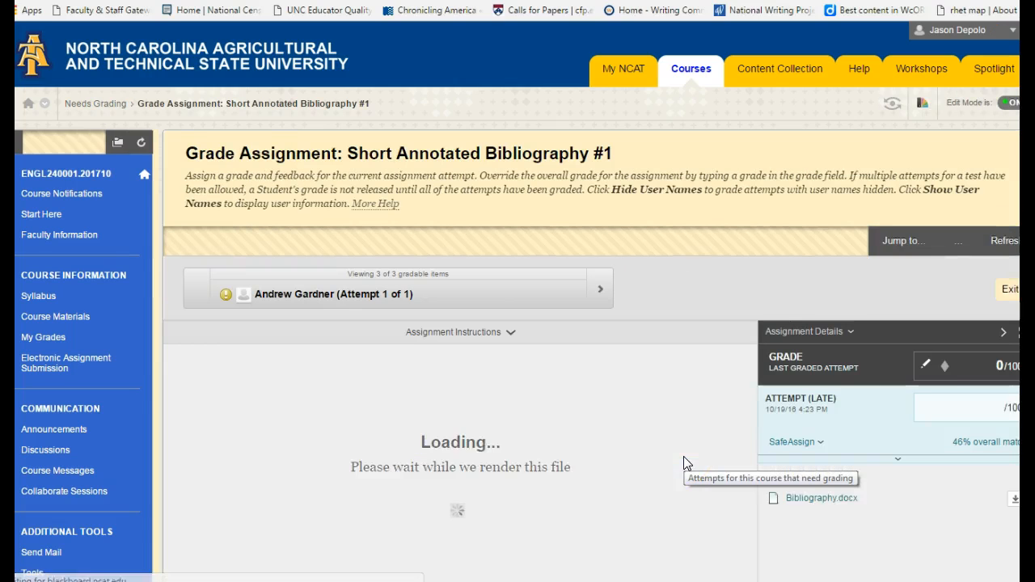
scroll(564, 370, down, 1)
scroll(564, 360, down, 1)
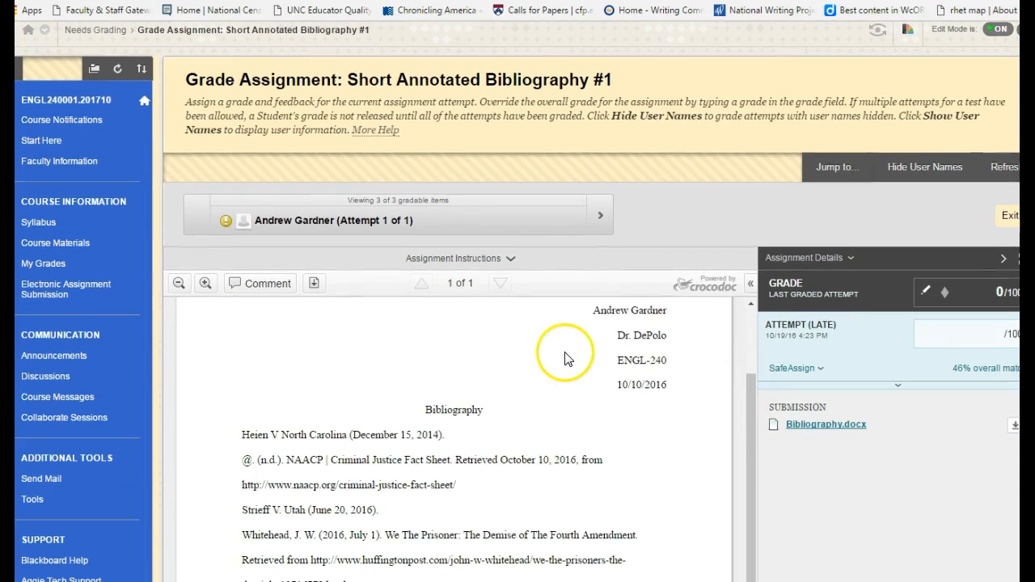
scroll(734, 377, down, 2)
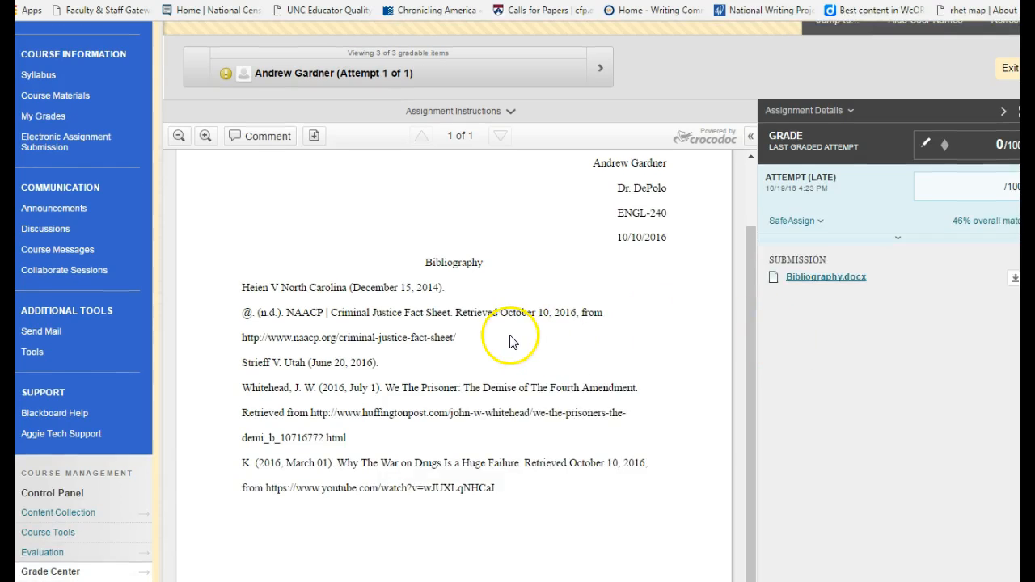
Review the open attempt's document, grade entry and learner feedback fields, and leave the attempt without grading it.
scroll(509, 341, down, 2)
scroll(370, 347, up, 5)
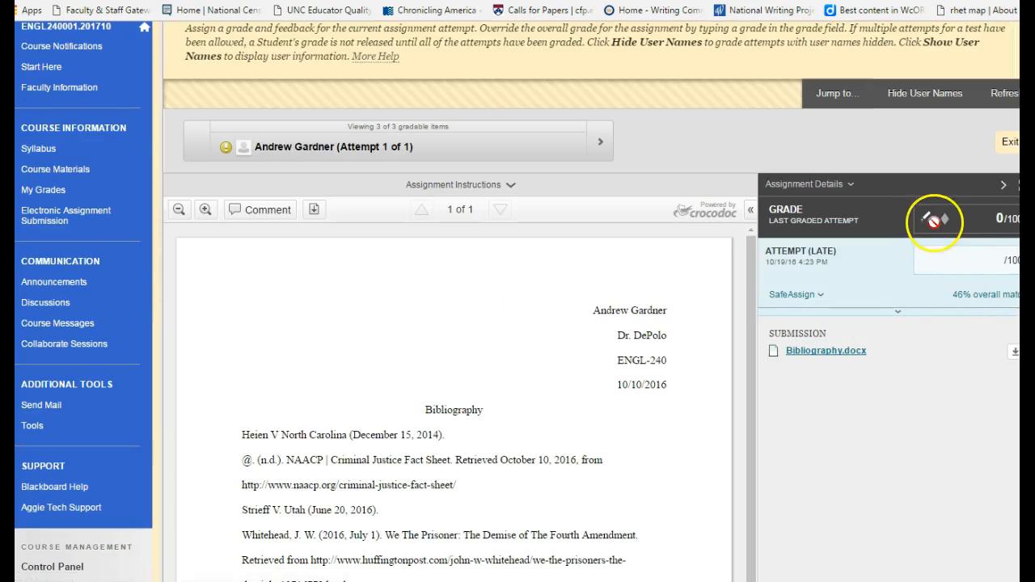
click(945, 262)
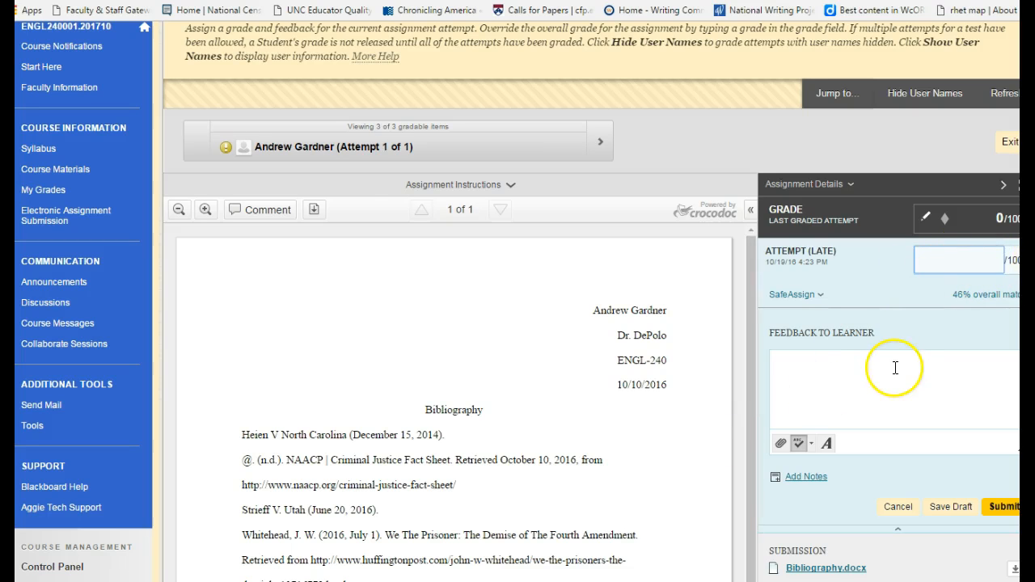
scroll(892, 368, down, 2)
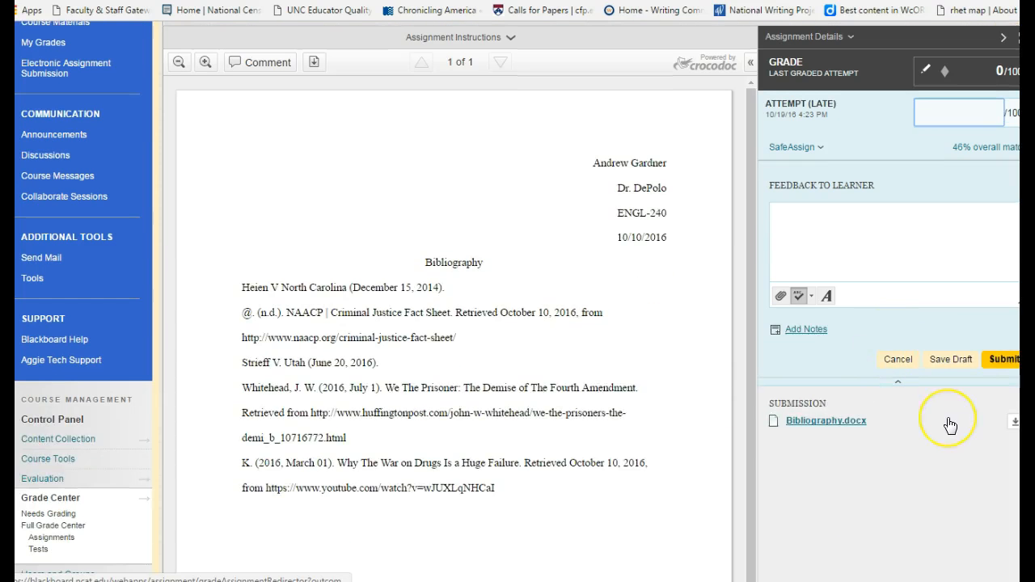
click(890, 365)
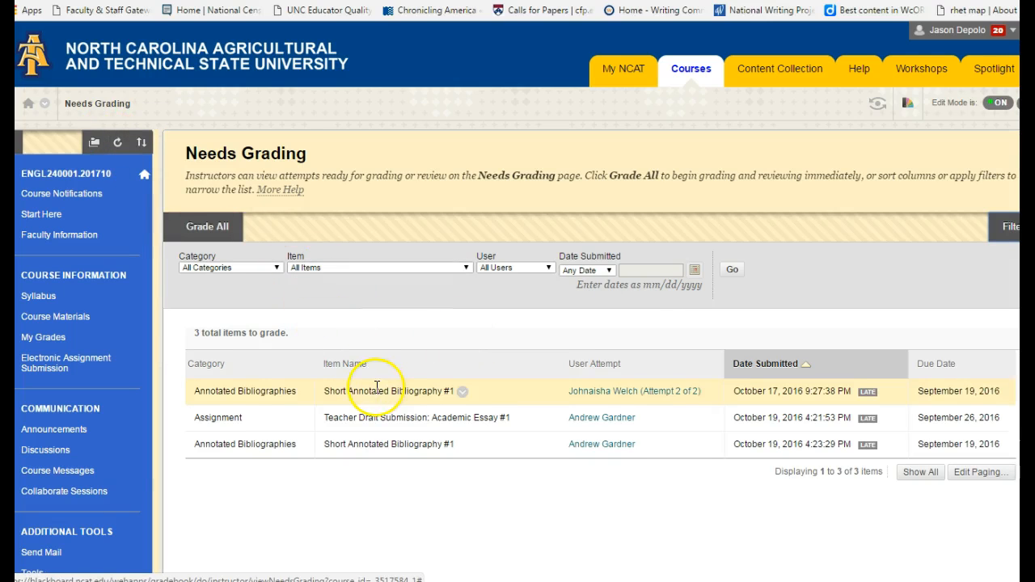
Return to the Full Grade Center and examine the Weighted Total and Total columns in the grade grid.
scroll(381, 390, down, 1)
scroll(381, 390, down, 2)
scroll(433, 414, down, 1)
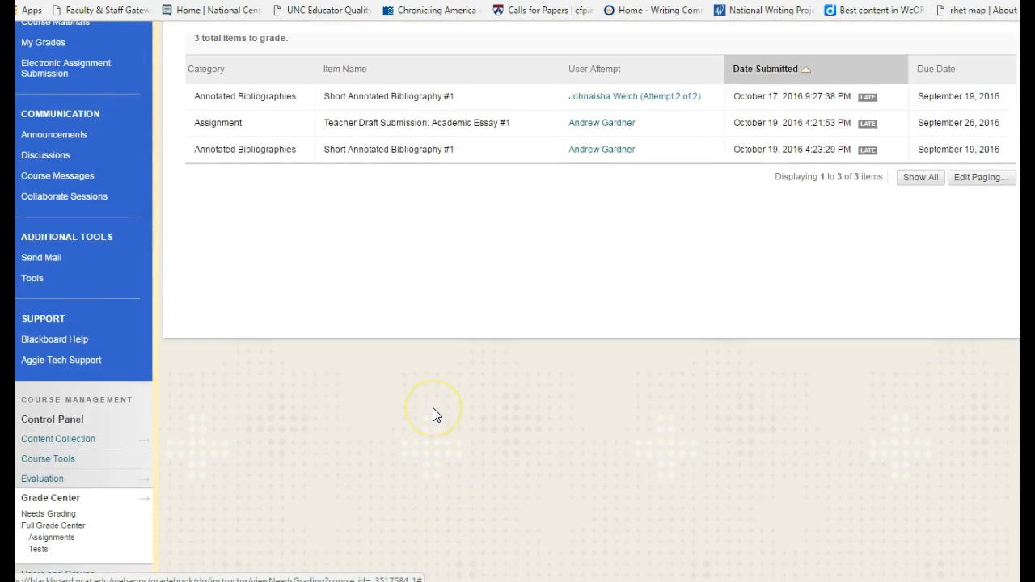
scroll(434, 414, up, 2)
scroll(434, 415, down, 3)
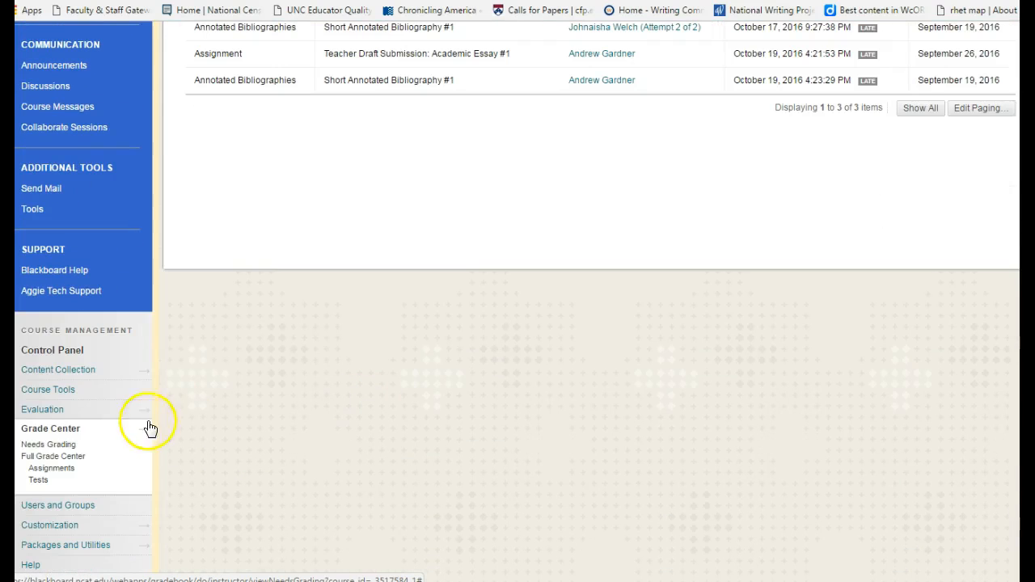
click(80, 459)
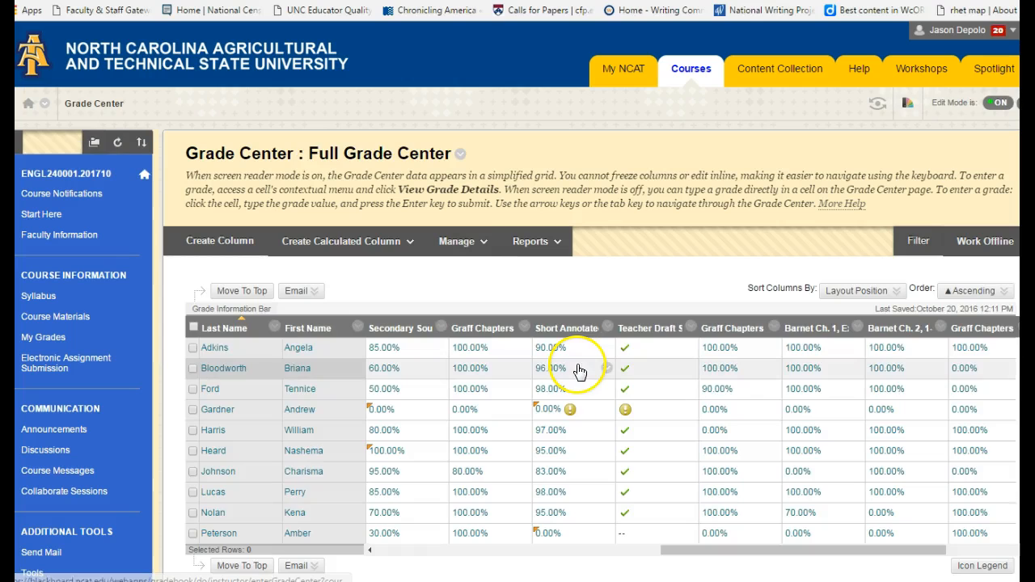
scroll(692, 402, down, 2)
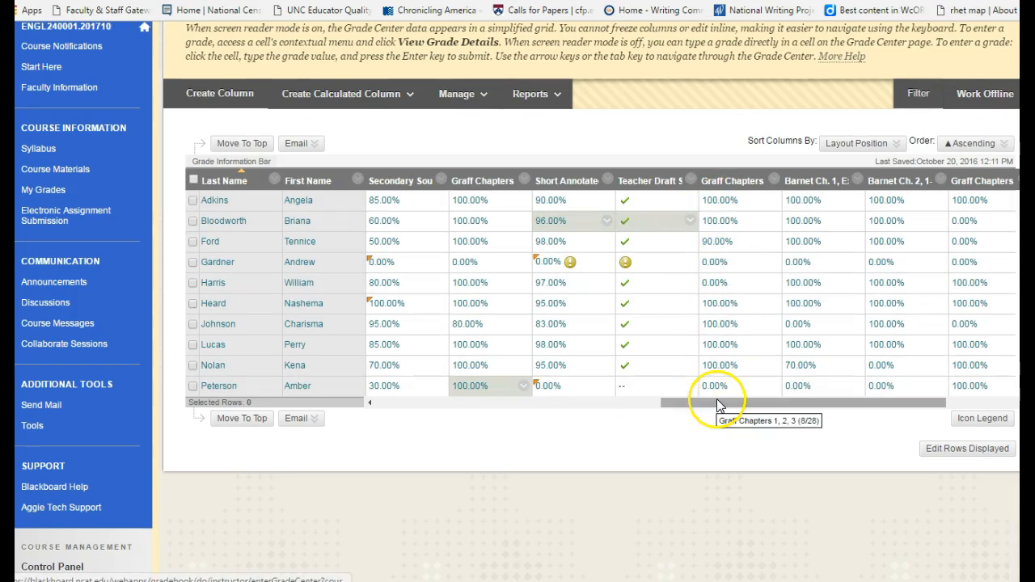
drag(719, 407, 430, 412)
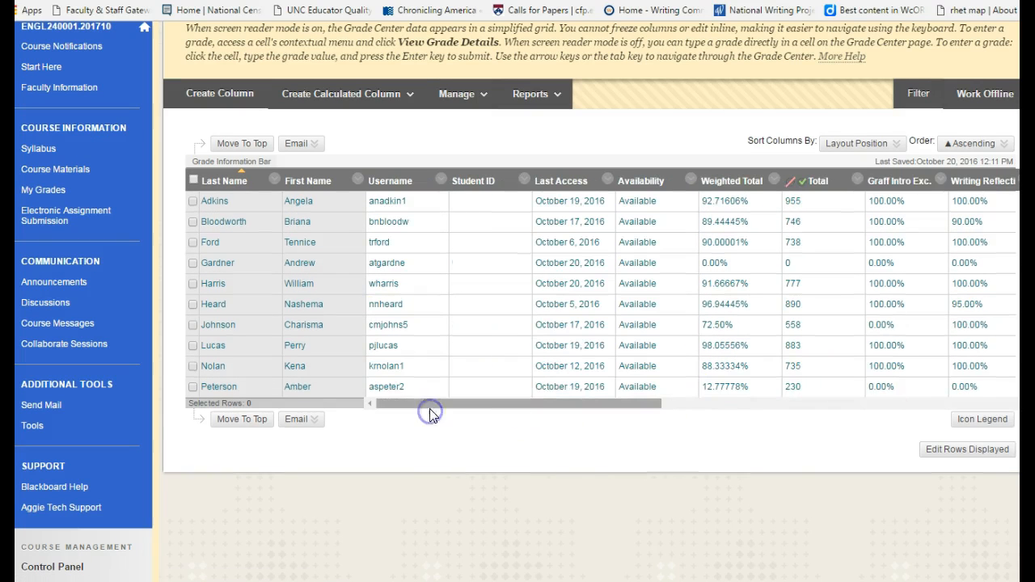
drag(554, 406, 596, 402)
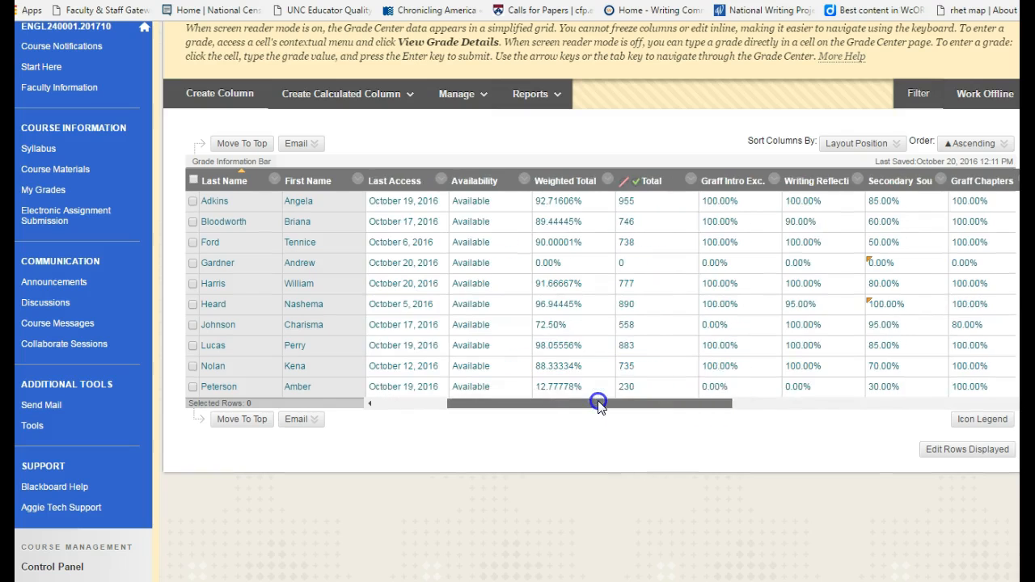